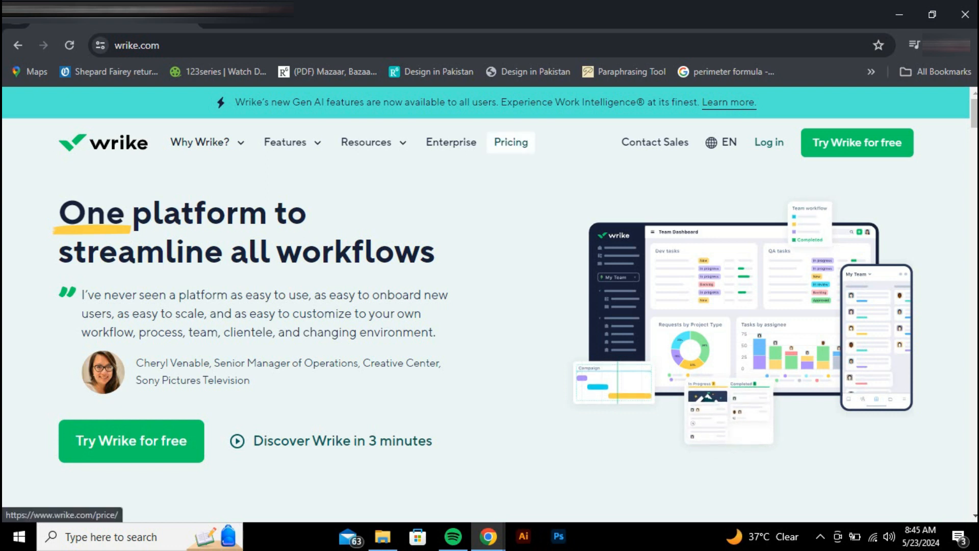
# Open Wrike's pricing page and examine the plans, prices, key features and add-ons.
pyautogui.click(511, 141)
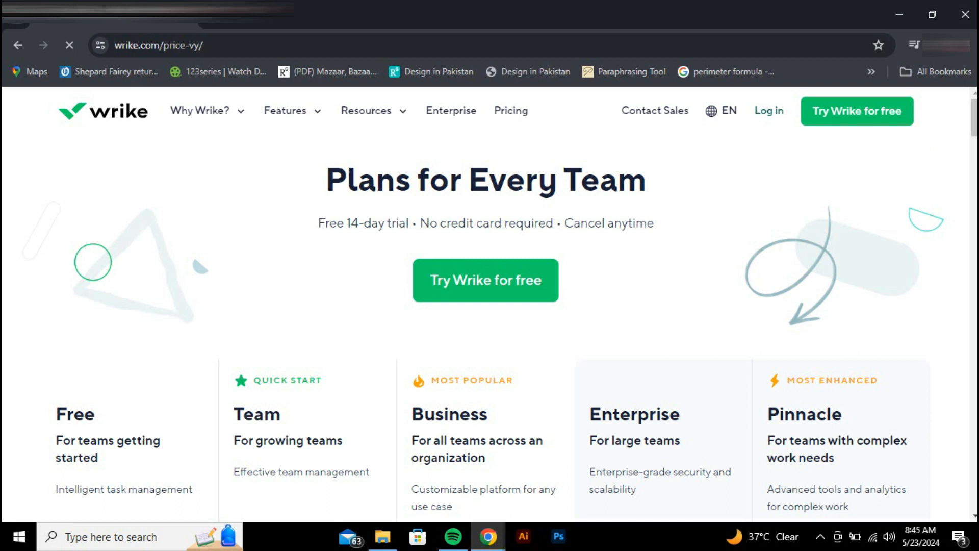
pyautogui.scroll(-4, 487, 306)
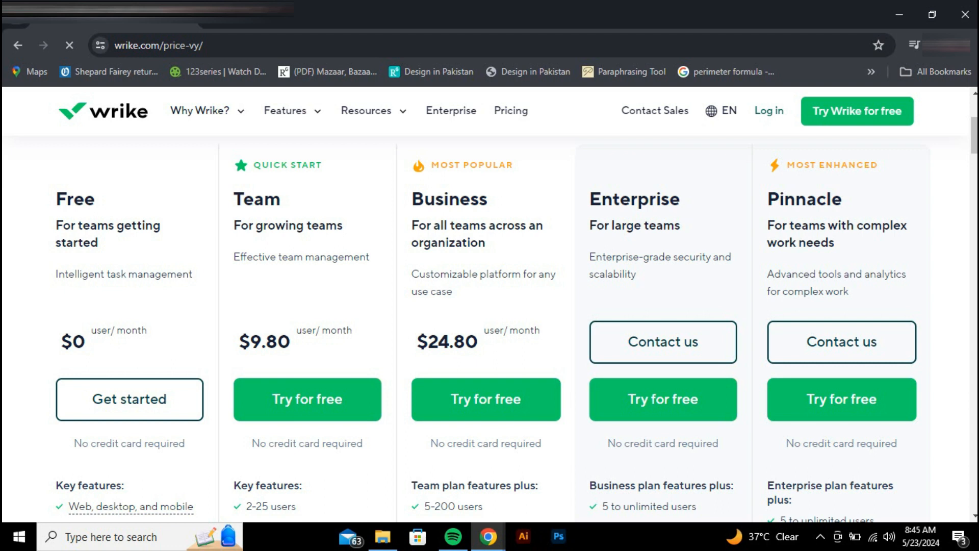
pyautogui.scroll(-5, 486, 306)
pyautogui.scroll(-9, 486, 306)
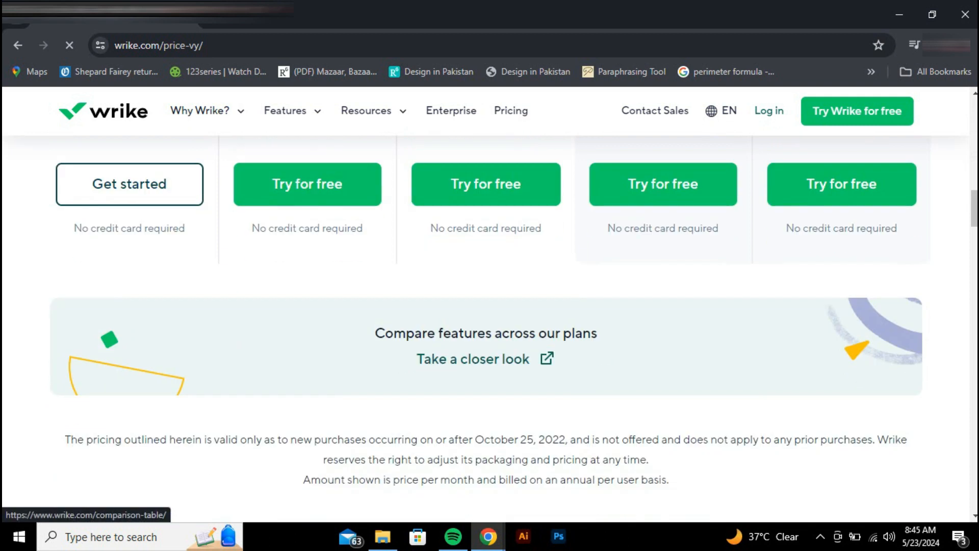
pyautogui.scroll(-4, 783, 445)
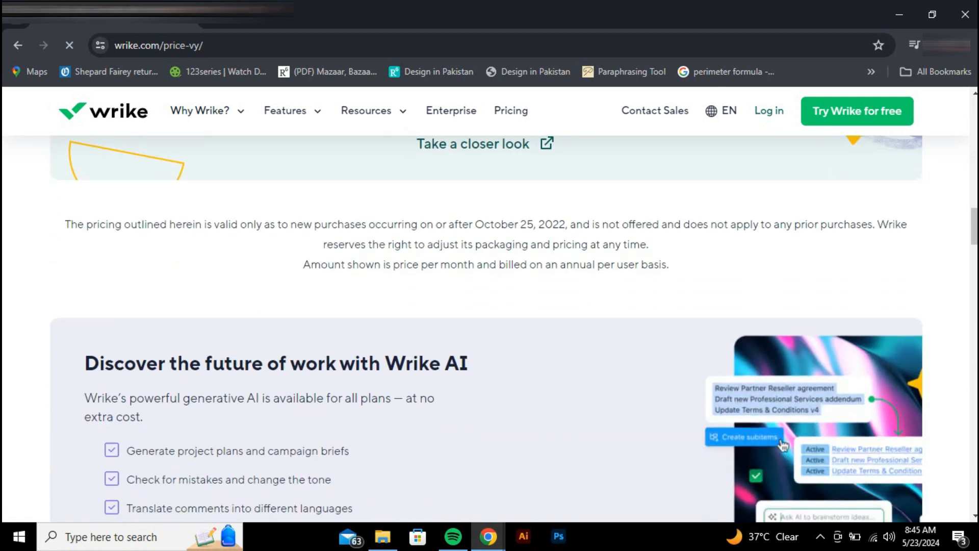
pyautogui.scroll(-4, 487, 329)
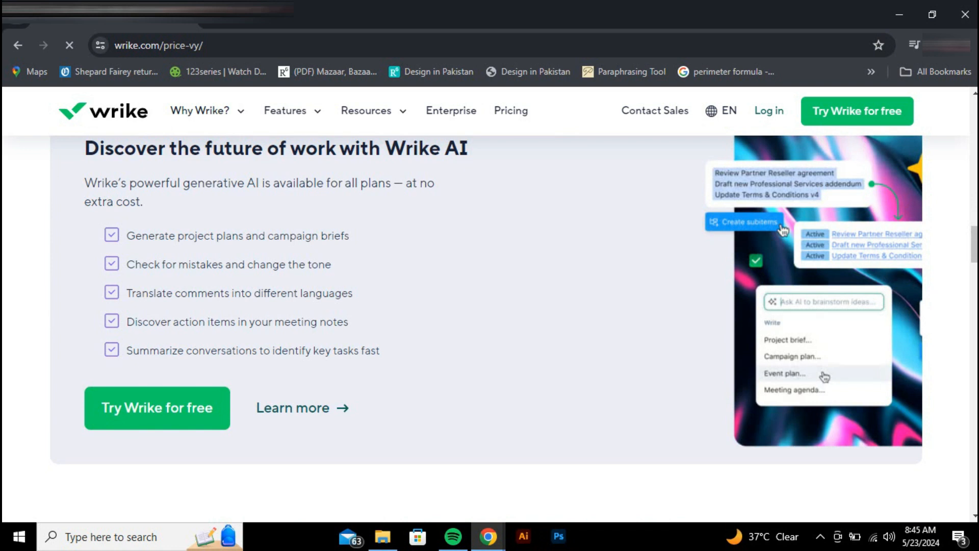
pyautogui.scroll(-4, 487, 328)
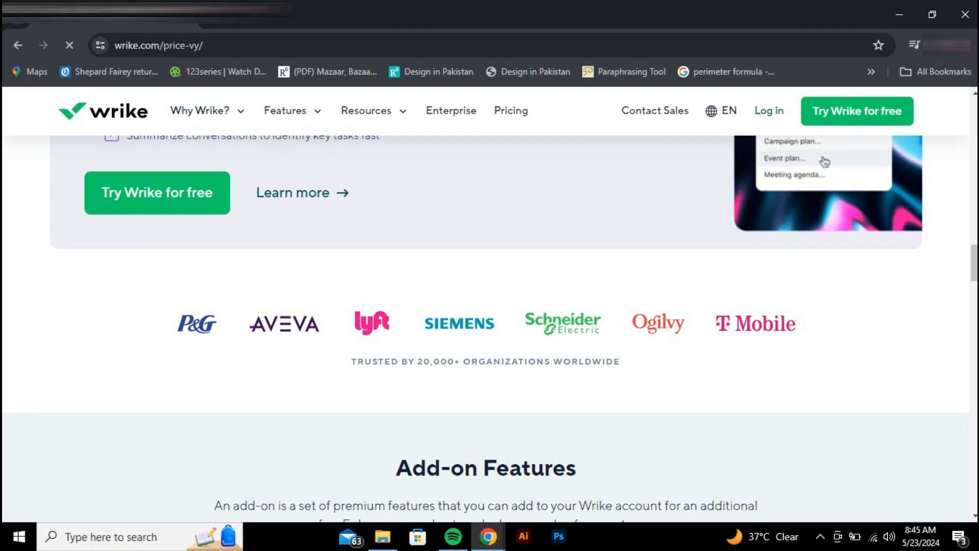
pyautogui.scroll(12, 486, 328)
pyautogui.scroll(10, 486, 328)
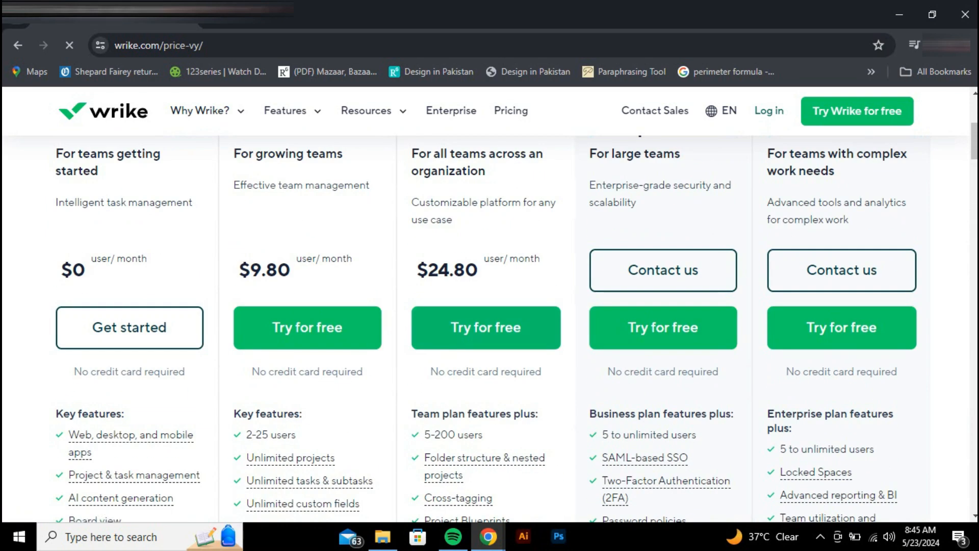
pyautogui.scroll(5, 487, 328)
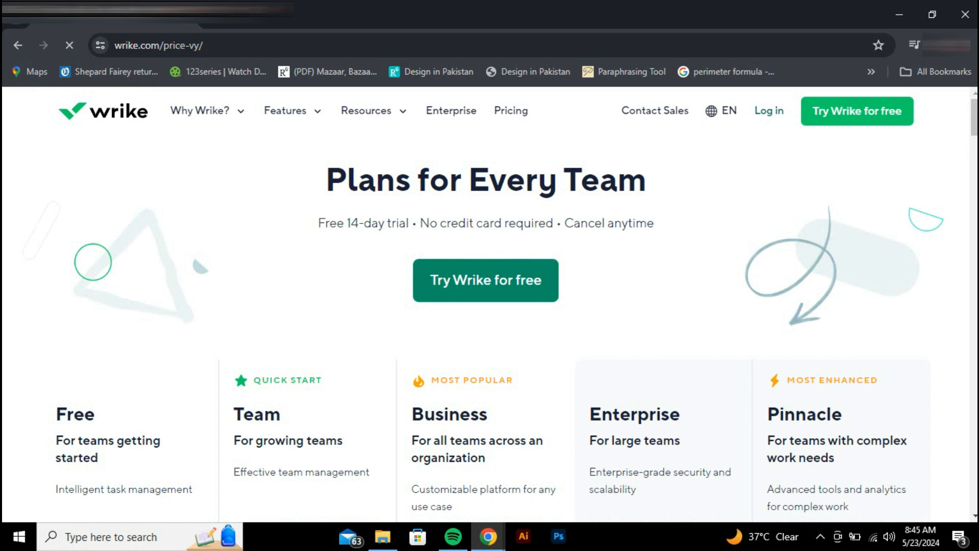
# Start the free Wrike trial and go through the account creation form.
pyautogui.click(485, 280)
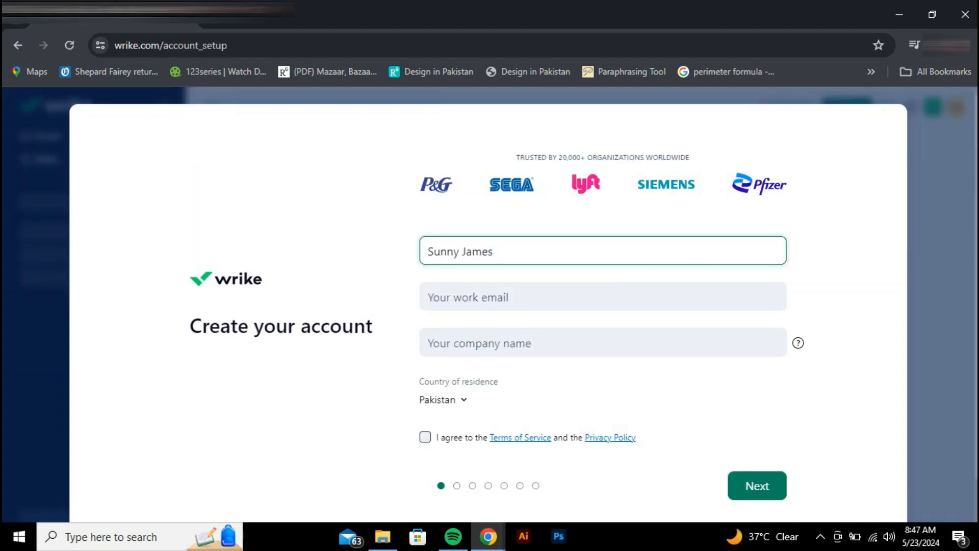
pyautogui.click(551, 343)
pyautogui.click(714, 400)
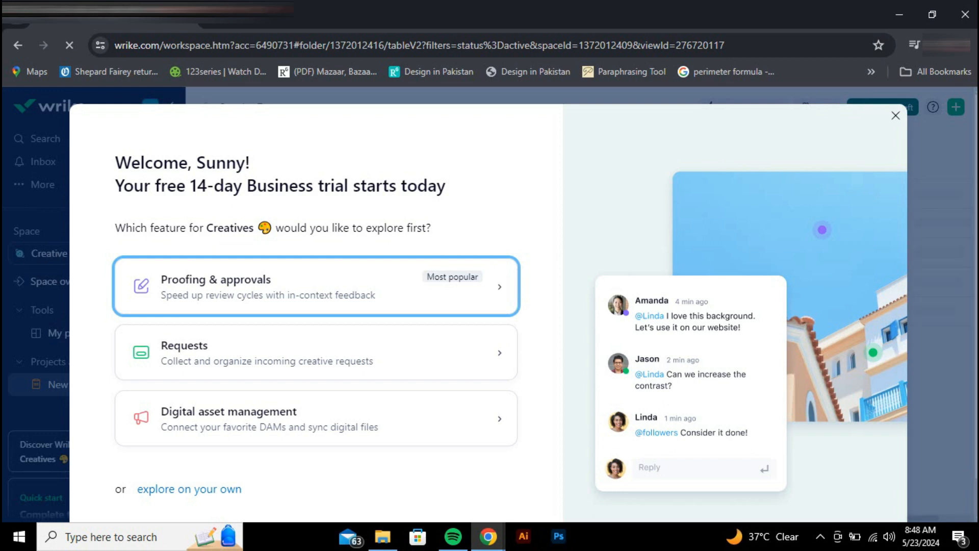
# Dismiss the welcome dialog and the Table view help, and show the New Logo project as a board.
pyautogui.click(895, 116)
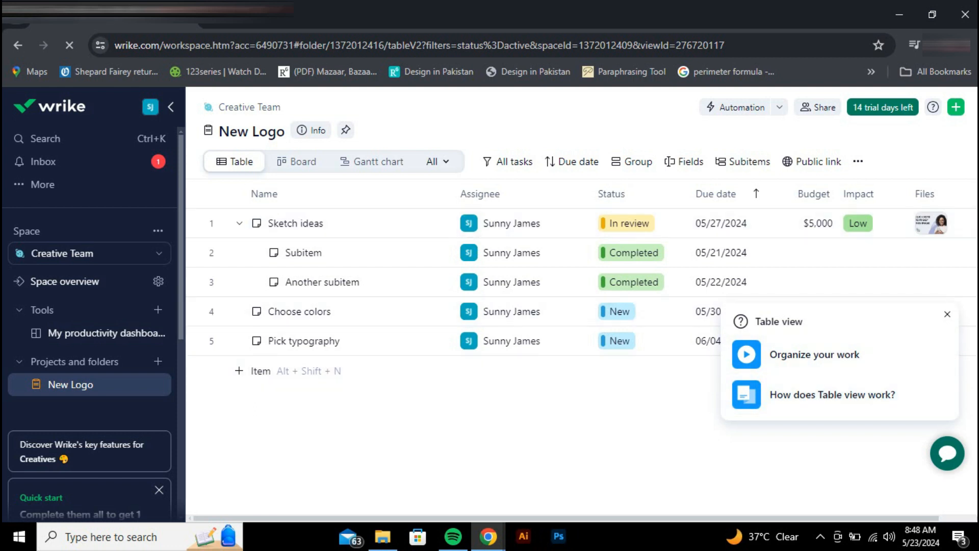
pyautogui.click(947, 314)
pyautogui.moveTo(513, 518)
pyautogui.mouseDown()
pyautogui.moveTo(657, 518)
pyautogui.moveTo(513, 518)
pyautogui.mouseUp()
pyautogui.moveTo(327, 297)
pyautogui.mouseDown()
pyautogui.moveTo(431, 256)
pyautogui.moveTo(536, 261)
pyautogui.moveTo(345, 319)
pyautogui.moveTo(326, 306)
pyautogui.mouseUp()
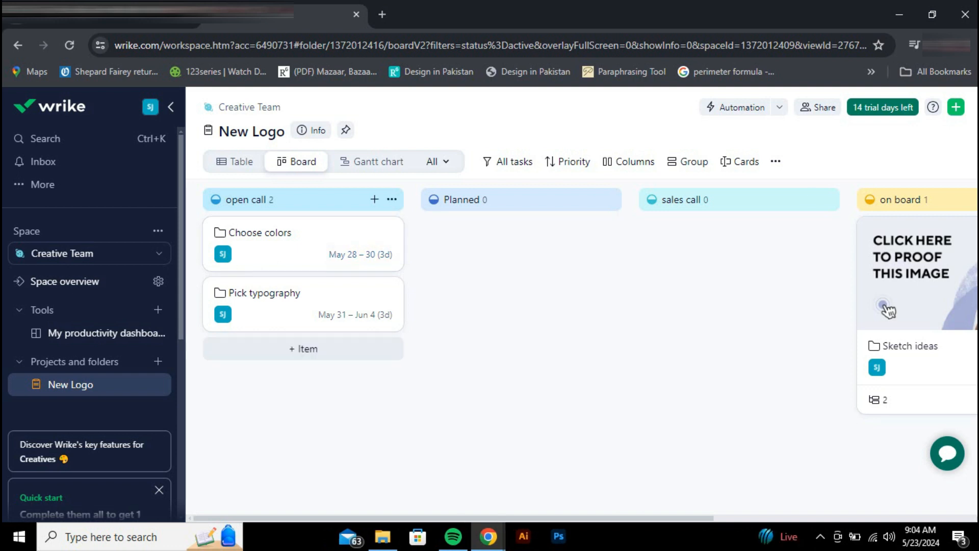
# Open the Creative Team task workflow from the board's open call column and rename that status as Sketches.
pyautogui.click(392, 200)
pyautogui.click(240, 306)
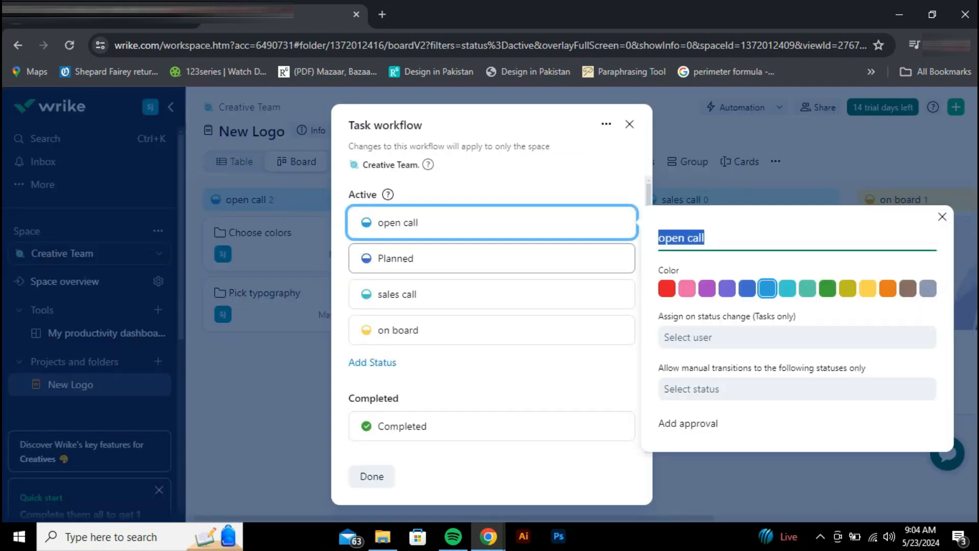
pyautogui.moveTo(710, 238); pyautogui.dragTo(654, 240)
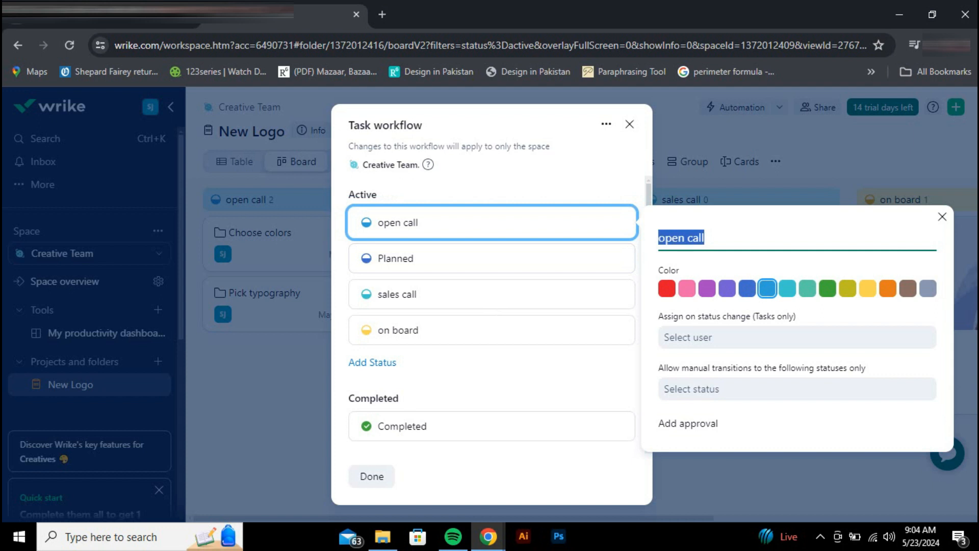
pyautogui.write('Sketches')
pyautogui.press('Return')
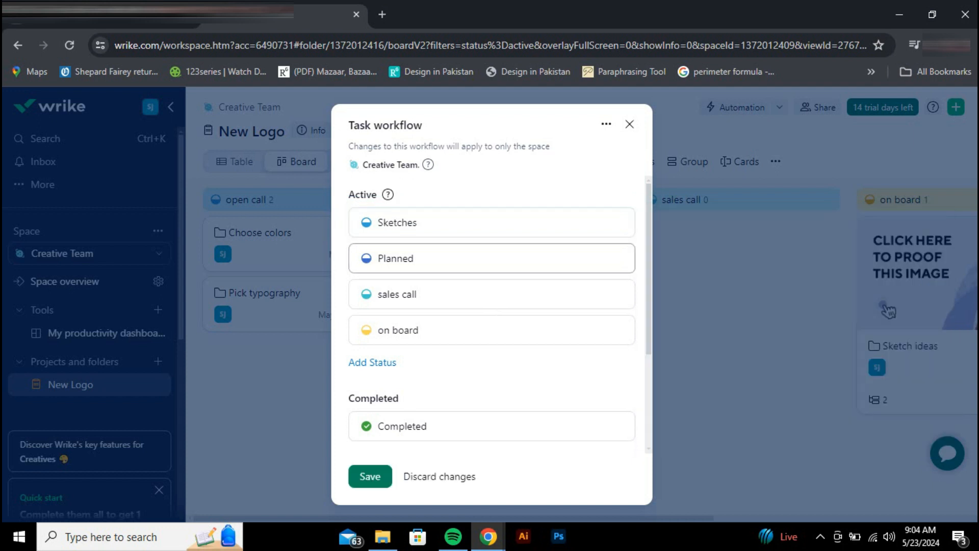
# Rename the statuses Planned, sales call and on board as Logo design, color and review, and save the workflow.
pyautogui.click(492, 259)
pyautogui.write('Logo design')
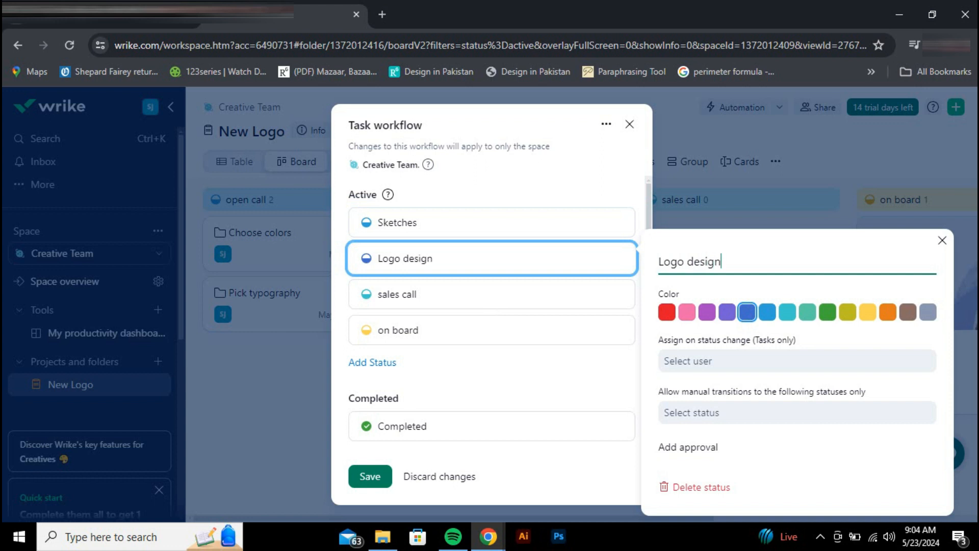
pyautogui.click(492, 294)
pyautogui.write('color')
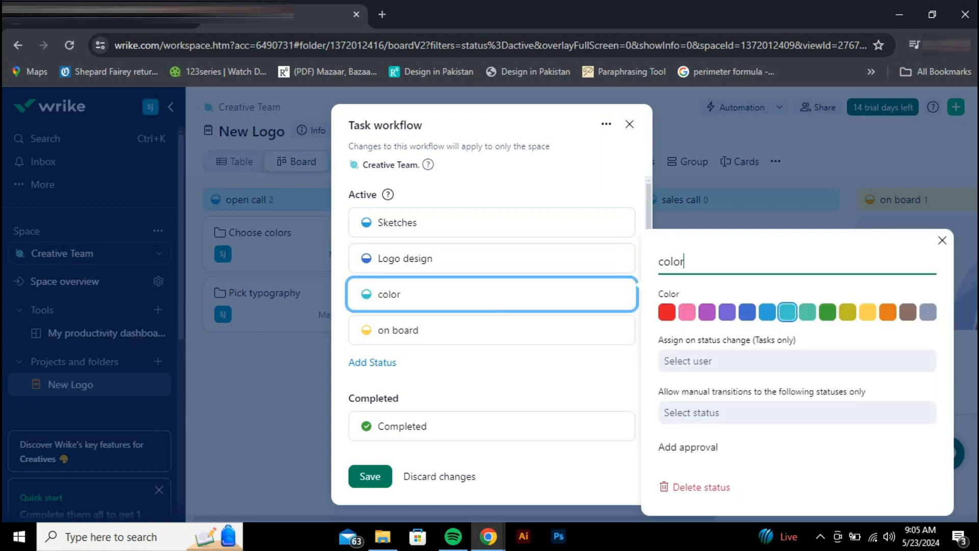
pyautogui.click(492, 330)
pyautogui.write('review')
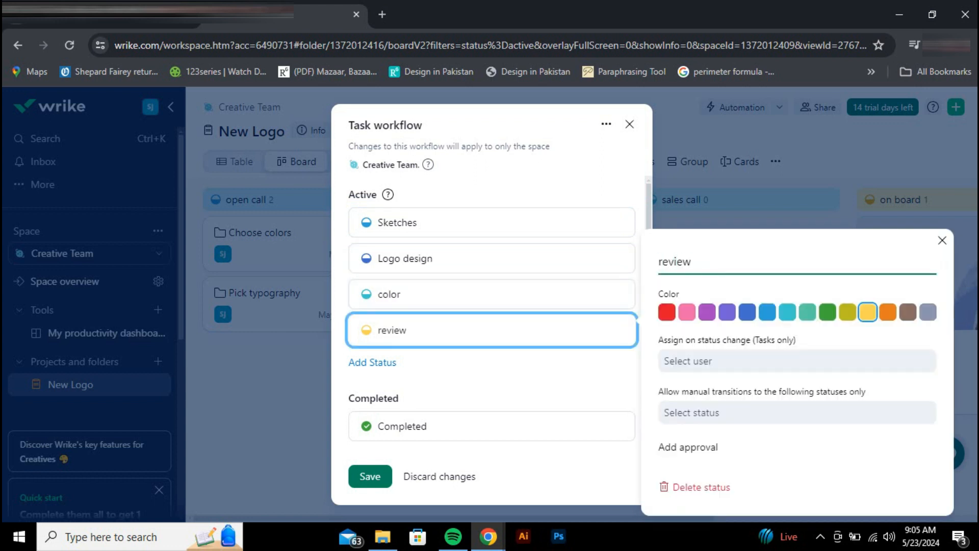
pyautogui.click(370, 476)
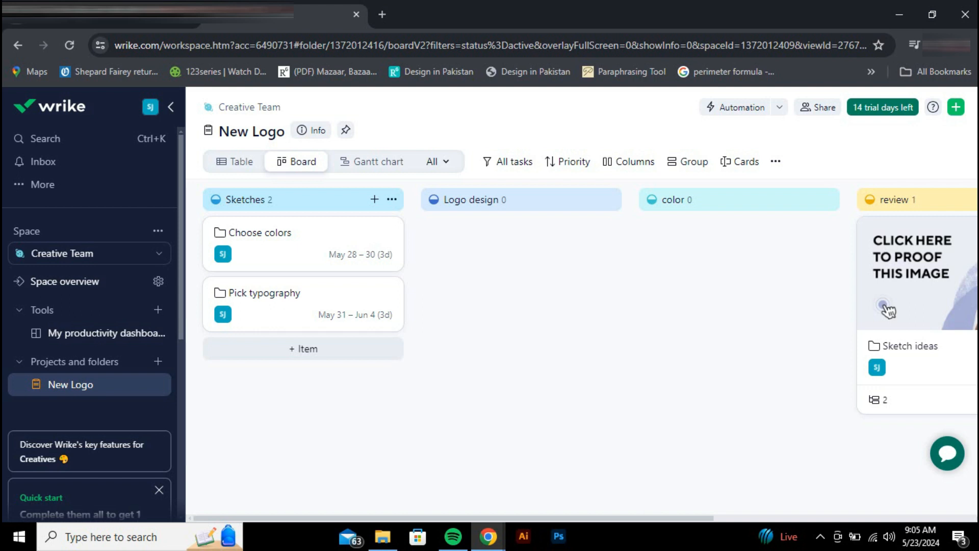
# Move the Choose colors card to the color column and the Pick typography card to the Logo design column.
pyautogui.moveTo(304, 244); pyautogui.dragTo(774, 241)
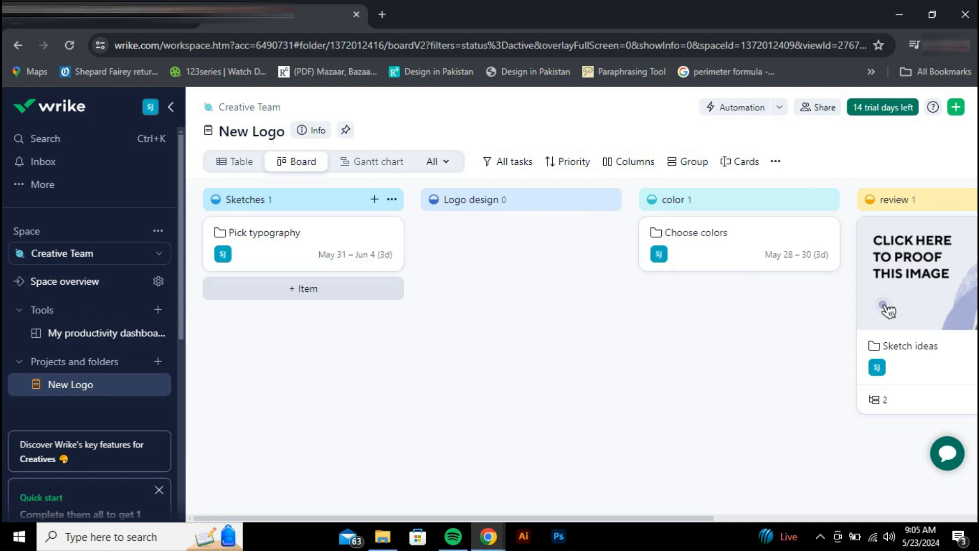
pyautogui.moveTo(304, 244)
pyautogui.mouseDown()
pyautogui.moveTo(553, 263)
pyautogui.moveTo(520, 244)
pyautogui.mouseUp()
pyautogui.hscroll(6, 484, 306)
pyautogui.moveTo(615, 253)
pyautogui.mouseDown()
pyautogui.moveTo(754, 271)
pyautogui.moveTo(607, 266)
pyautogui.mouseUp()
pyautogui.moveTo(558, 311); pyautogui.dragTo(559, 311)
pyautogui.hscroll(-6, 714, 312)
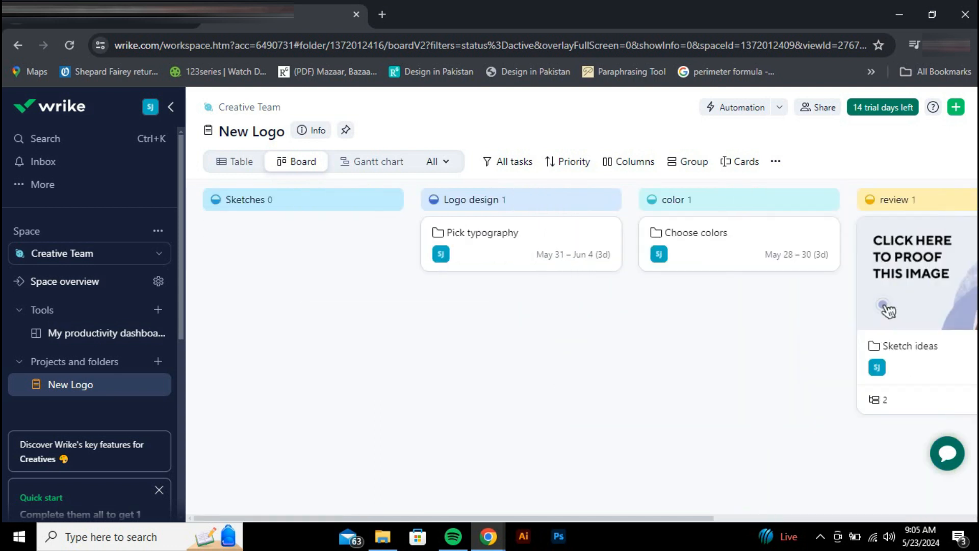
# Add a task named Sketch 1 to the Sketches column and close its details.
pyautogui.click(303, 229)
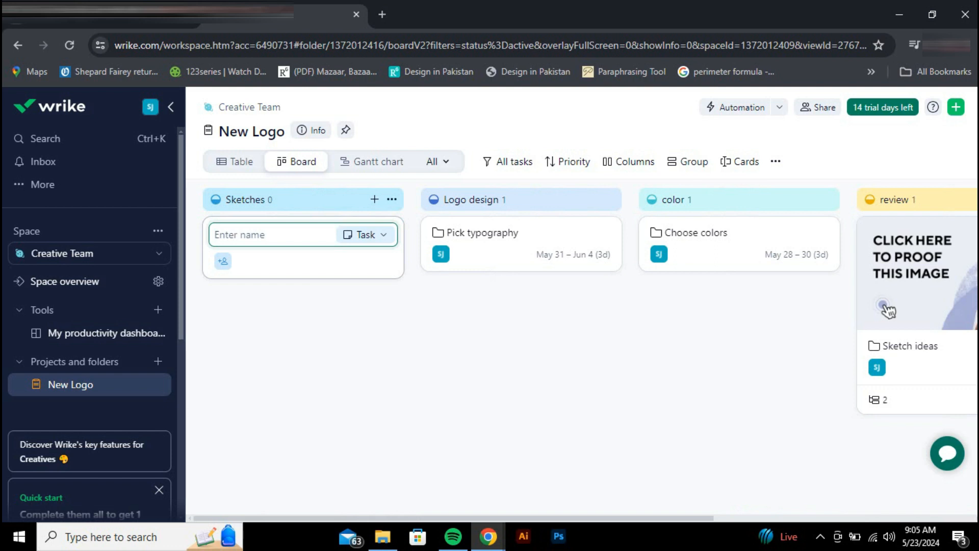
pyautogui.write('Sketch 1')
pyautogui.press('Return')
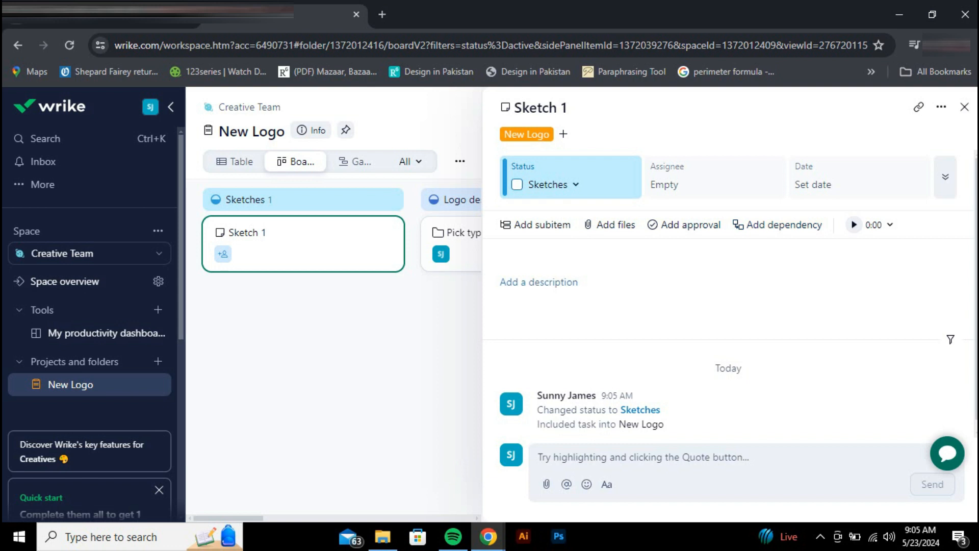
pyautogui.click(965, 107)
# Add three more tasks named sketch 2, sketch 3 and sketch 4 to the Sketches column.
pyautogui.click(304, 288)
pyautogui.write('sketch 2')
pyautogui.press('Return')
pyautogui.write('sketch 3')
pyautogui.press('Return')
pyautogui.write('sketch ')
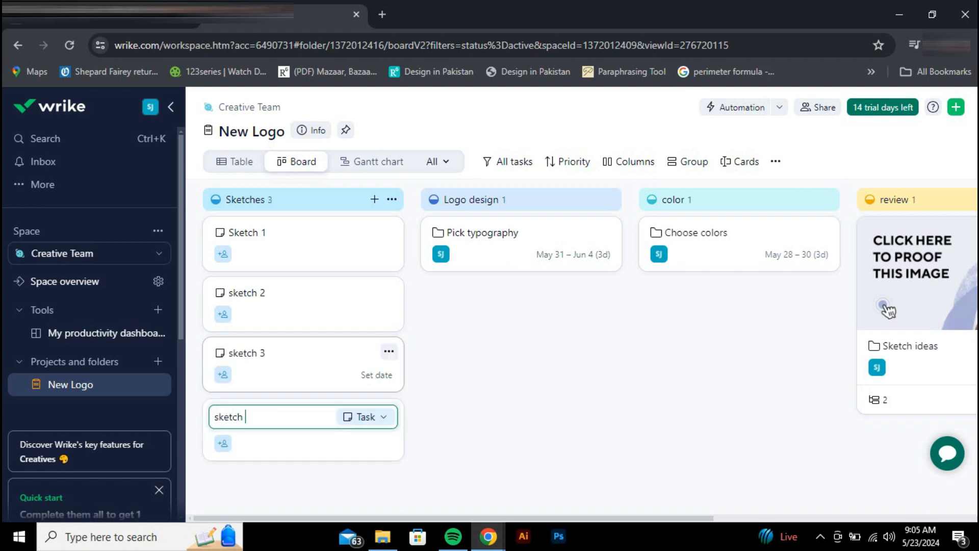
pyautogui.write('4')
pyautogui.press('Return')
pyautogui.press('Escape')
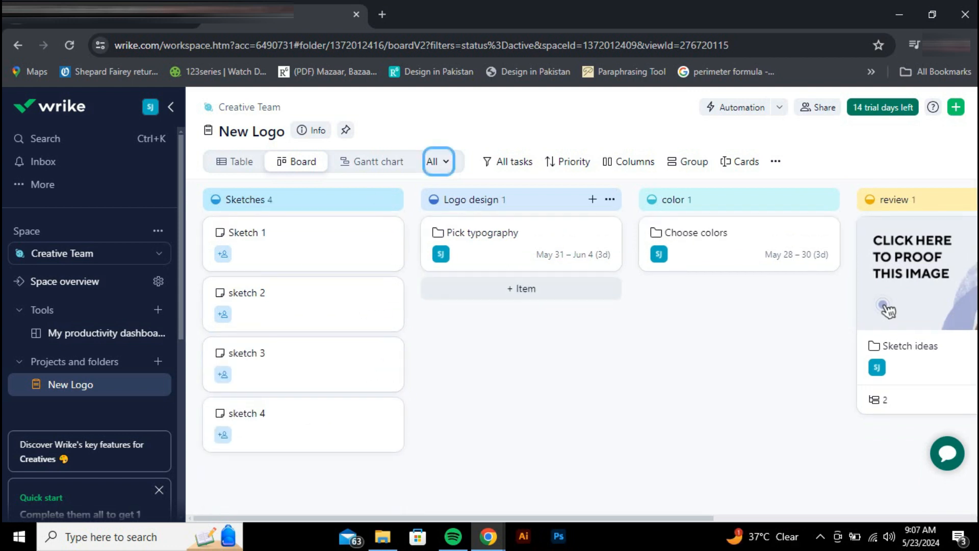
# Delete the Pick typography card from the Logo design column.
pyautogui.click(226, 199)
pyautogui.click(607, 231)
pyautogui.click(459, 351)
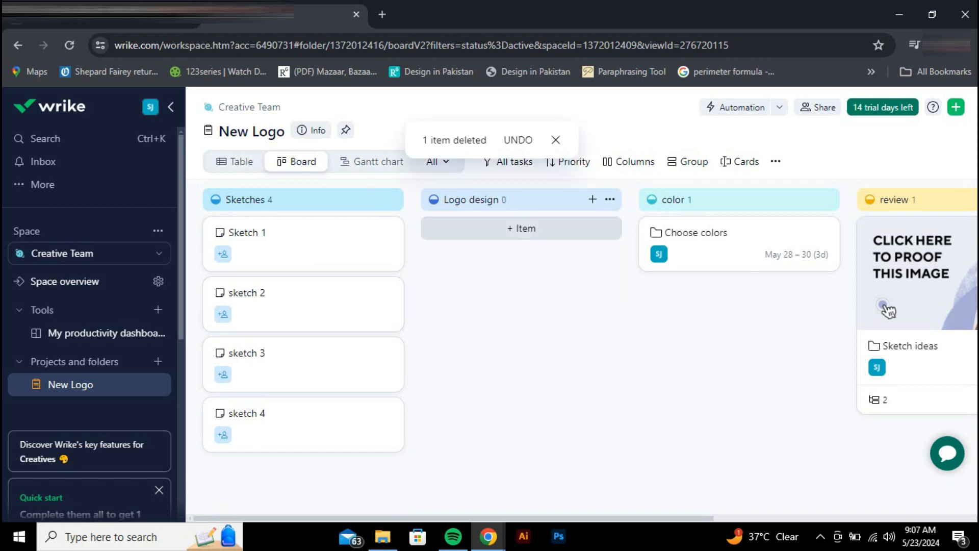
# Move the sketch 2 task to the Logo design column and rename it as sketch 2 (Design).
pyautogui.moveTo(306, 301); pyautogui.dragTo(529, 240)
pyautogui.click(528, 240)
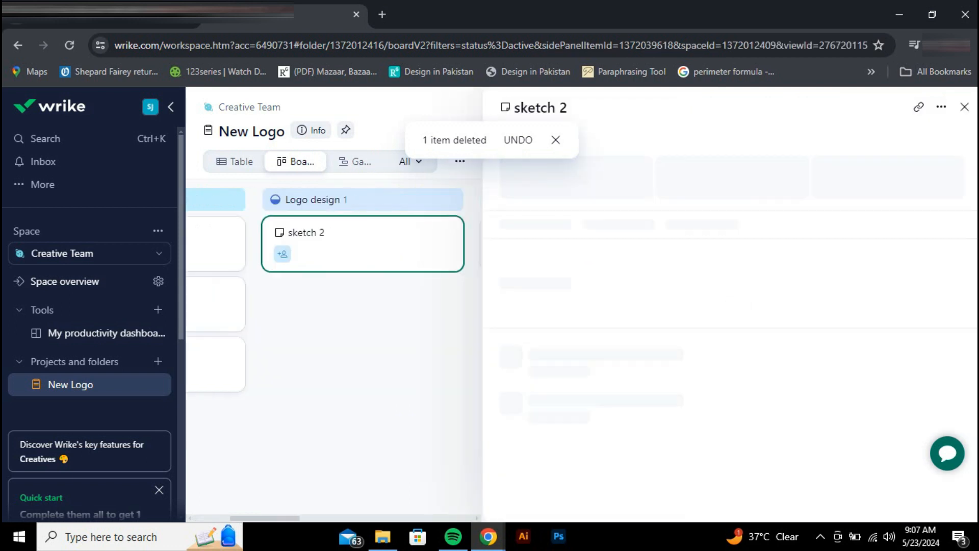
pyautogui.click(546, 108)
pyautogui.click(568, 108)
pyautogui.moveTo(534, 107); pyautogui.dragTo(556, 107)
pyautogui.click(568, 107)
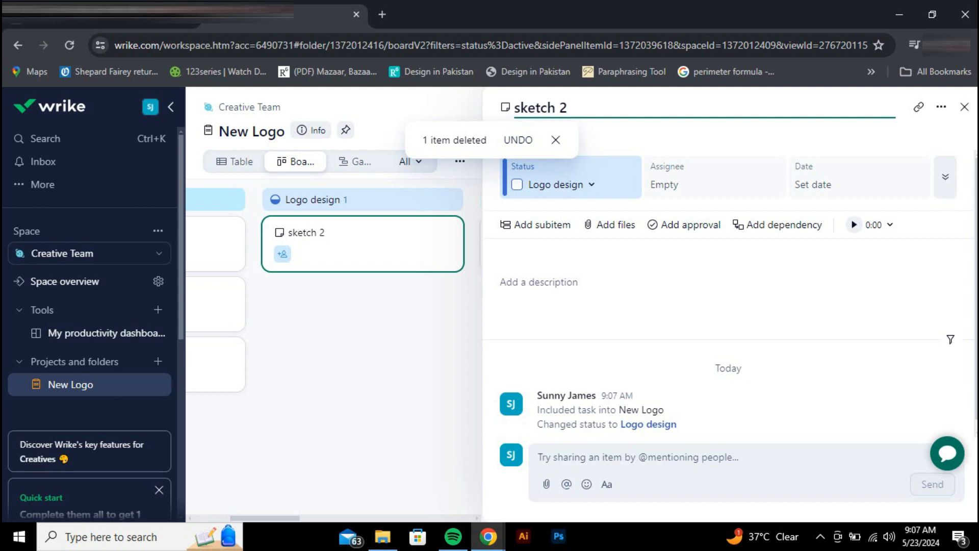
pyautogui.write('(Desig')
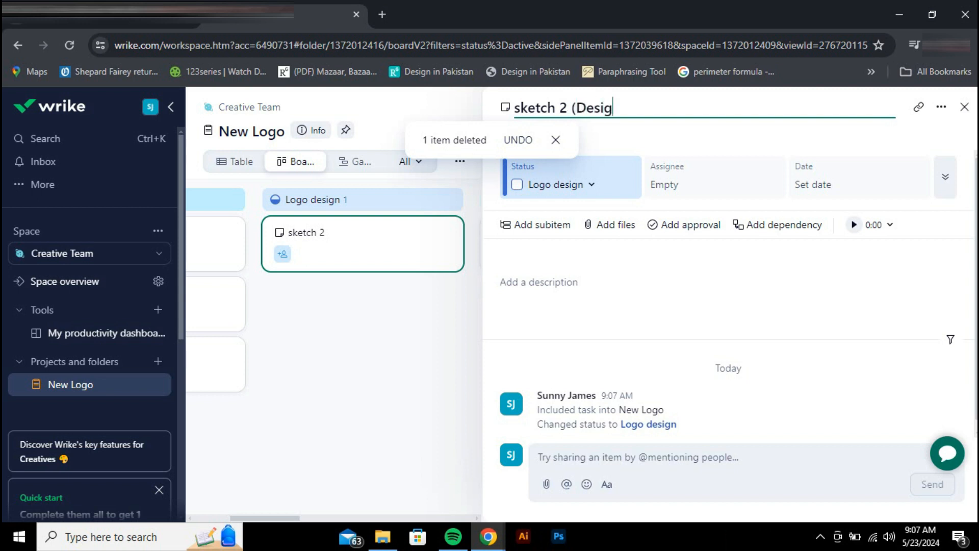
pyautogui.write('n)')
pyautogui.press('Return')
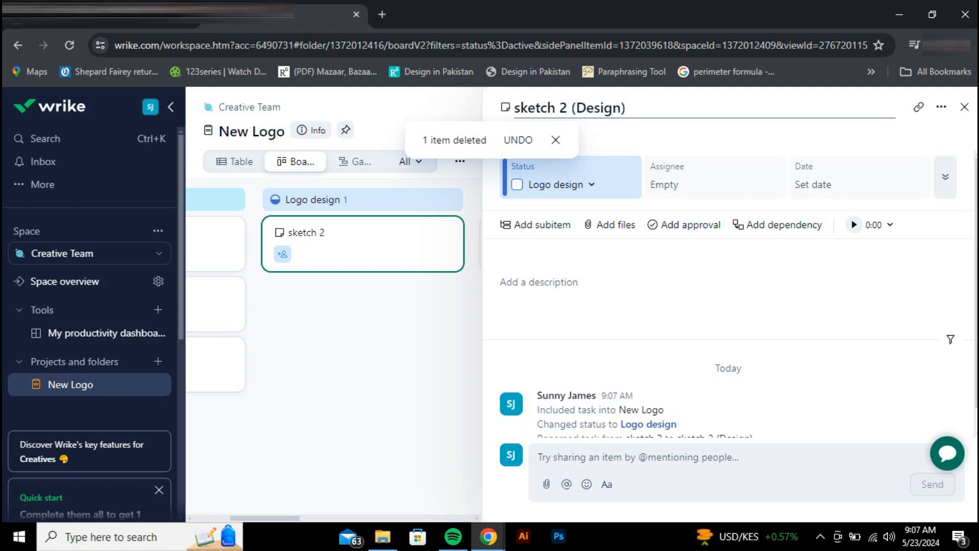
pyautogui.click(964, 107)
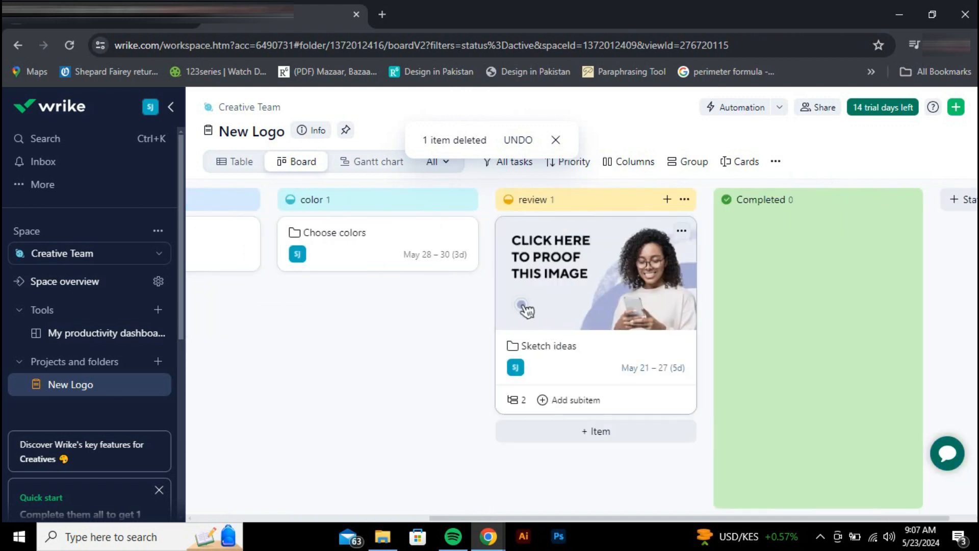
# Delete the Sketch ideas card from the review column.
pyautogui.click(683, 228)
pyautogui.click(556, 351)
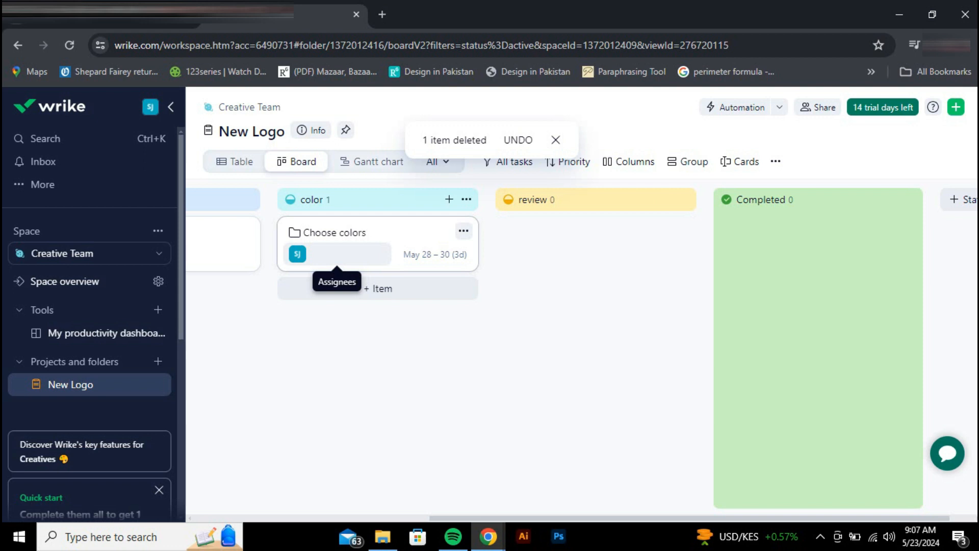
pyautogui.moveTo(337, 254); pyautogui.dragTo(359, 270)
# Add a task named Rview to the review column.
pyautogui.click(578, 229)
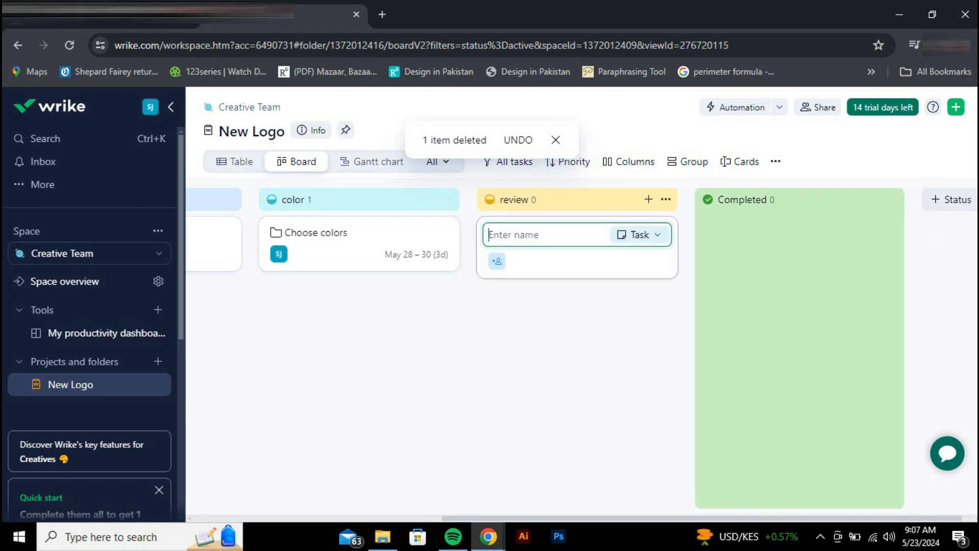
pyautogui.write('Rview')
pyautogui.press('Return')
pyautogui.press('Escape')
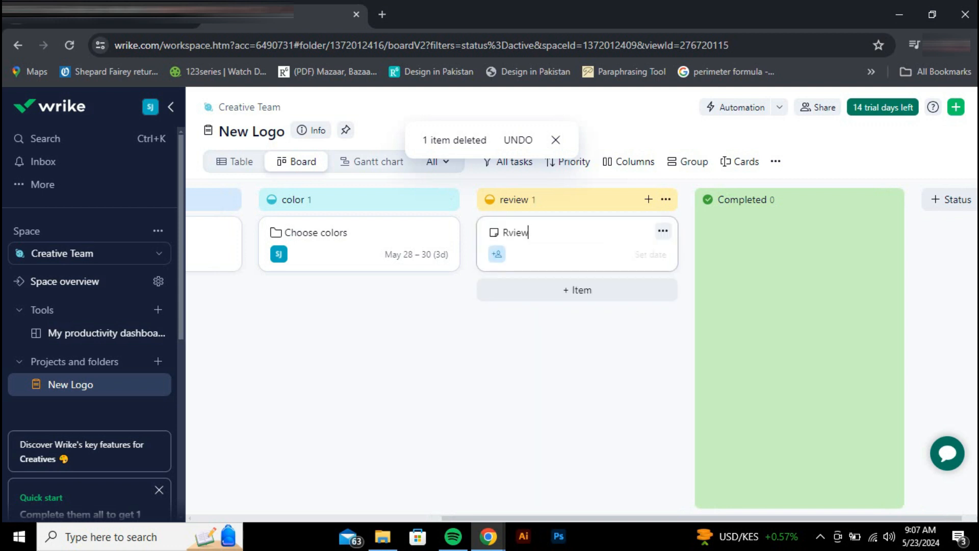
# Add a task named Selected to the Completed column.
pyautogui.click(650, 254)
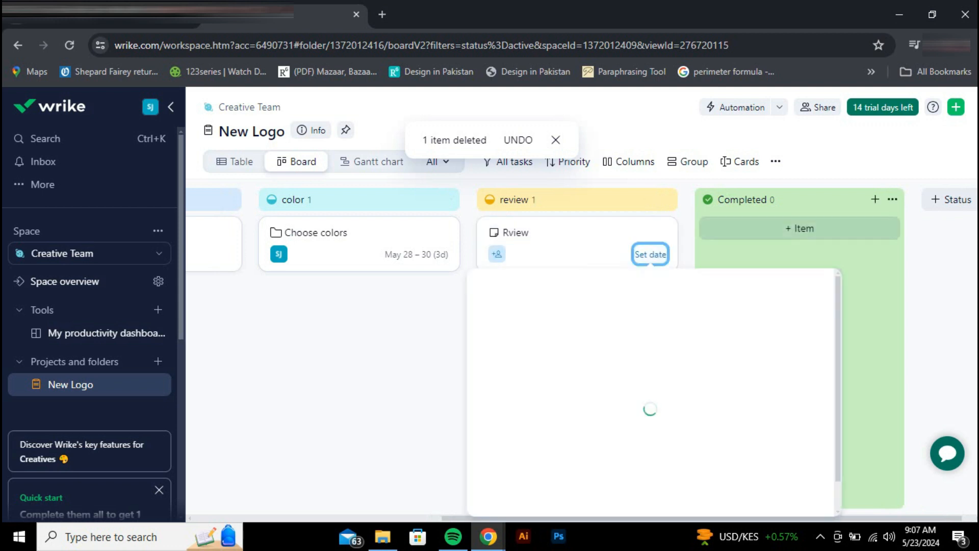
pyautogui.click(800, 229)
pyautogui.write('Selected')
pyautogui.press('Return')
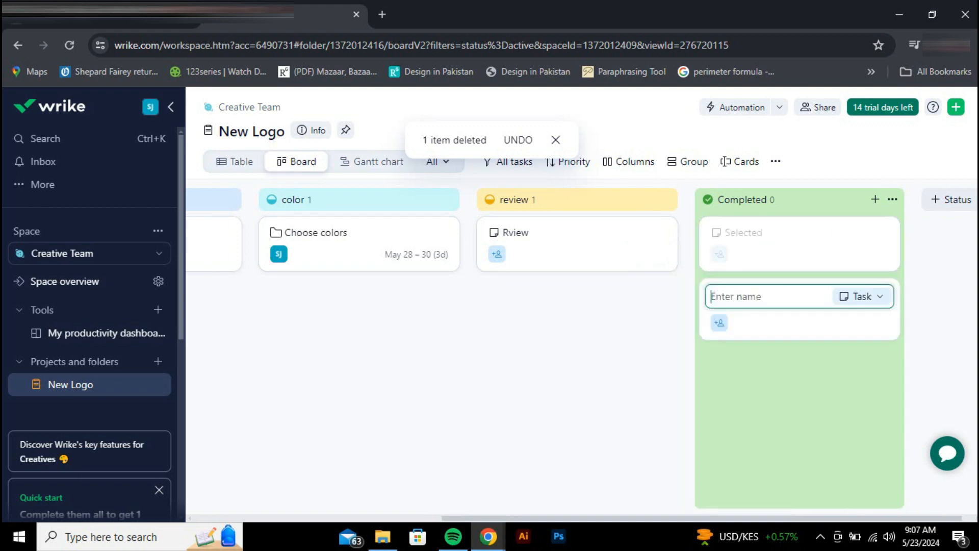
pyautogui.press('Escape')
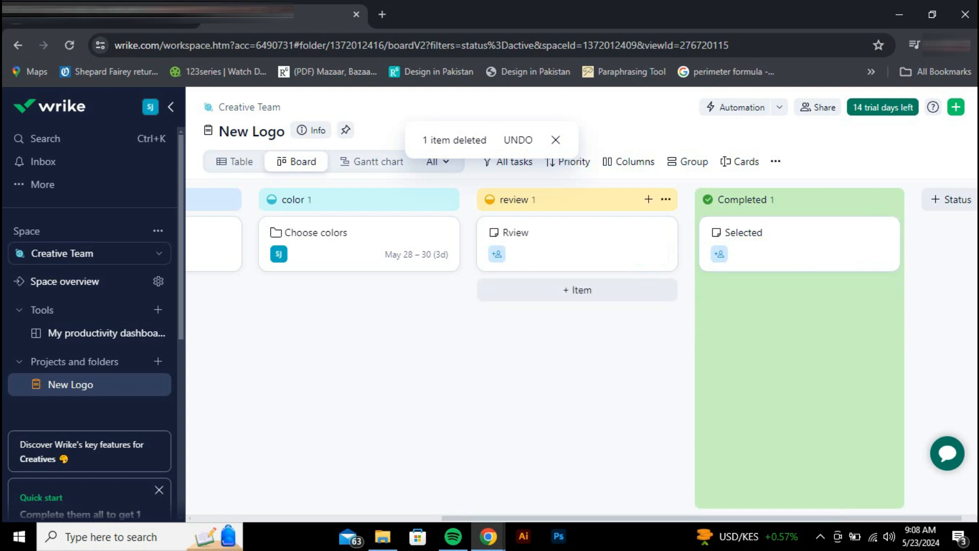
# Open the Analytics view of the New Logo project.
pyautogui.hscroll(-5, 581, 347)
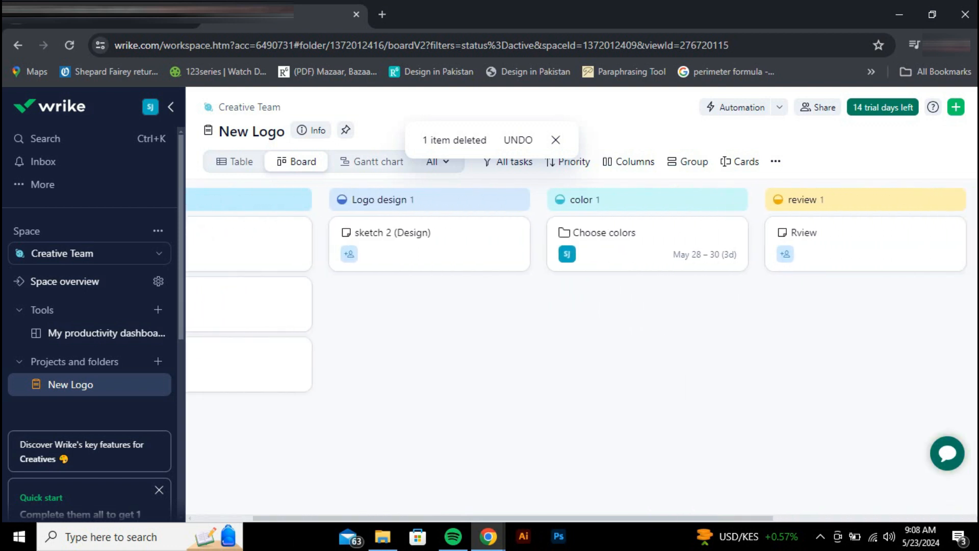
pyautogui.hscroll(5, 582, 347)
pyautogui.click(438, 163)
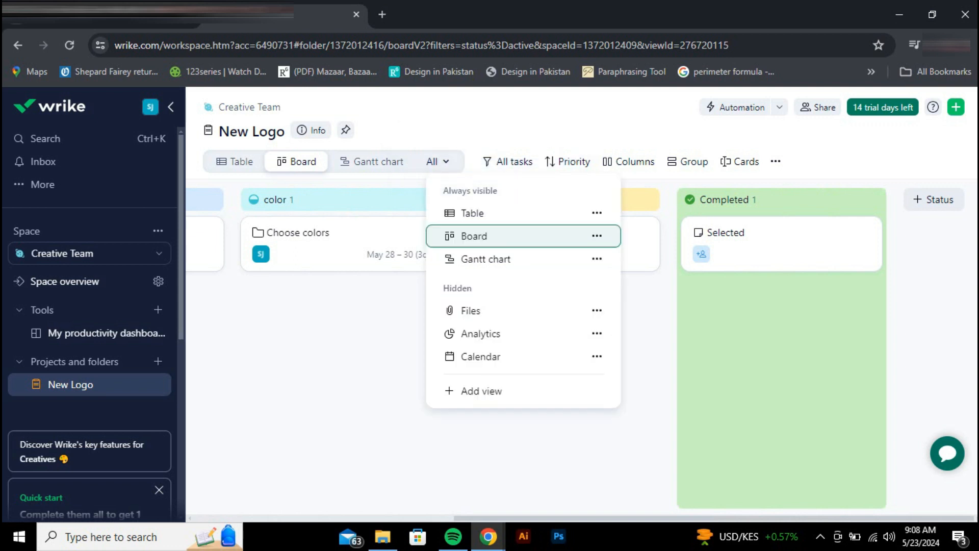
pyautogui.click(480, 333)
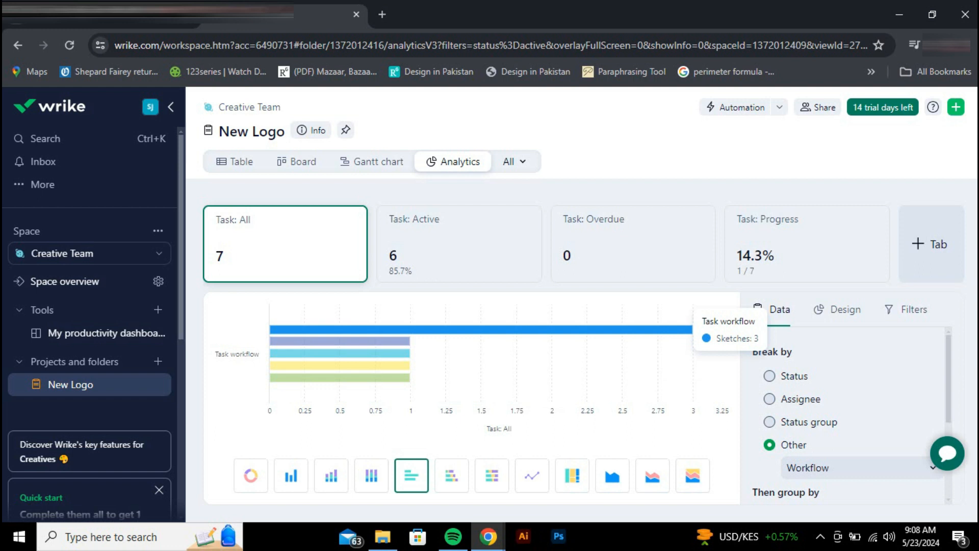
# Preview the task analytics as donut, column, stacked column, 100% stacked column, treemap and line charts.
pyautogui.click(251, 475)
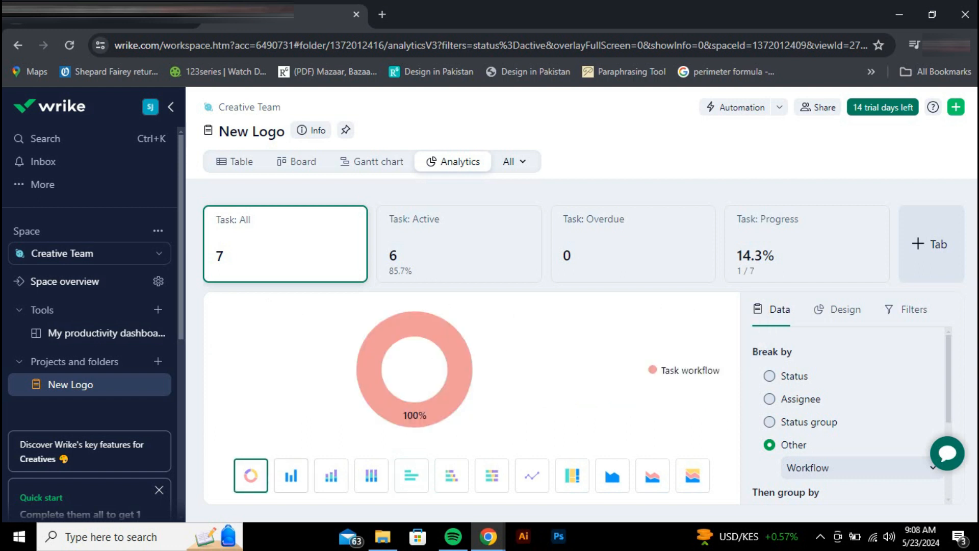
pyautogui.click(291, 475)
pyautogui.click(332, 476)
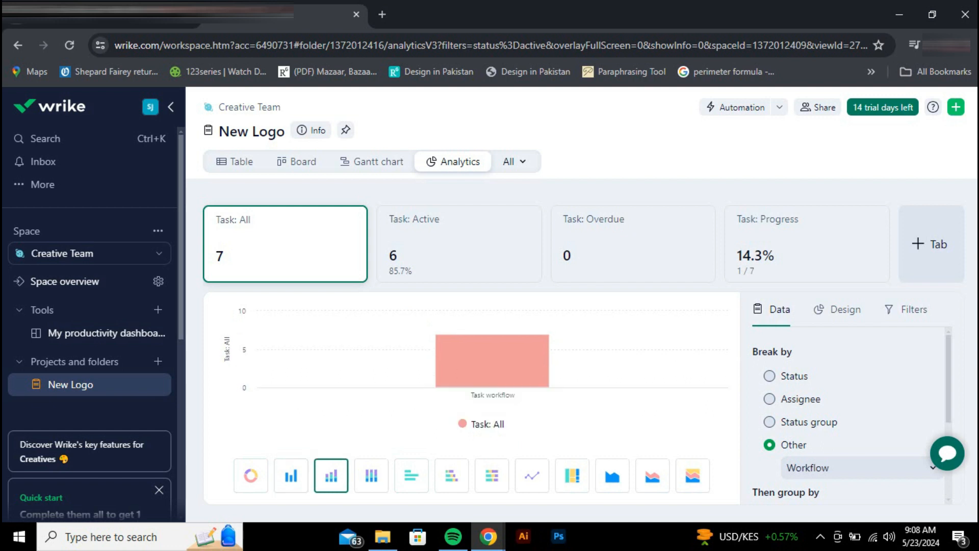
pyautogui.click(372, 475)
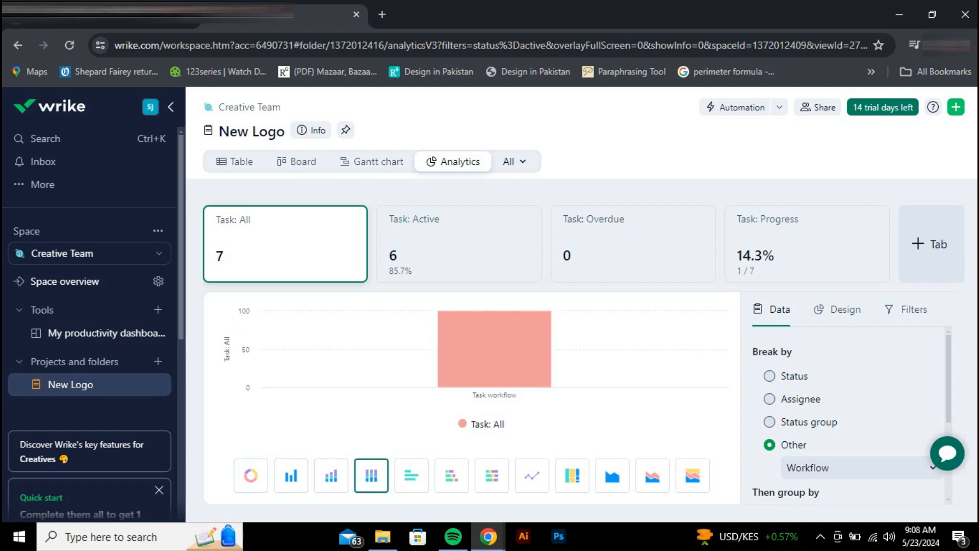
pyautogui.click(572, 476)
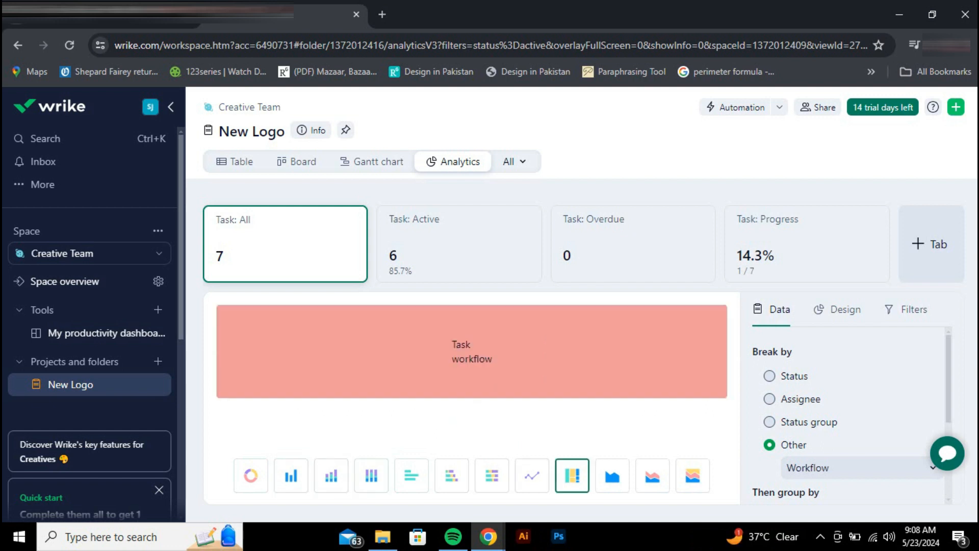
pyautogui.click(532, 475)
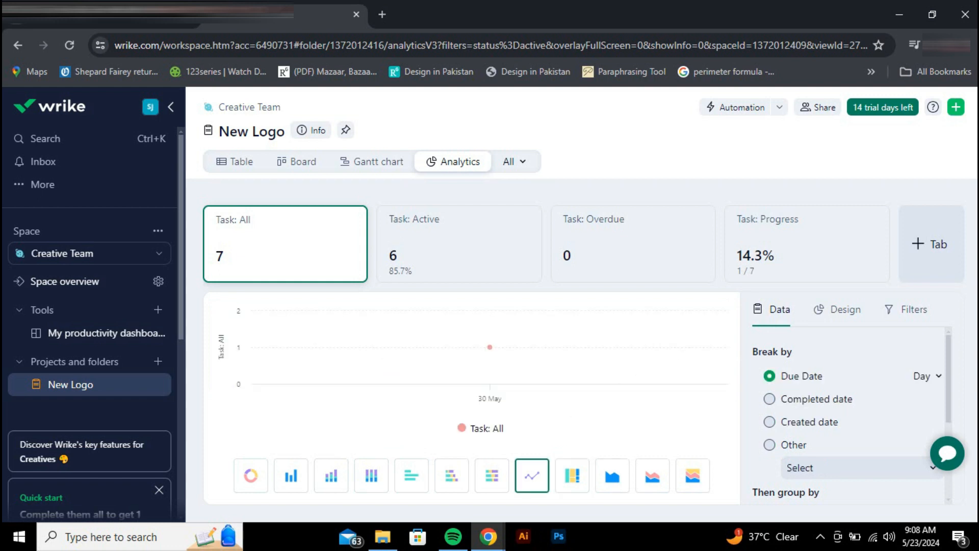
# Compare the chart broken down by created, completed and due date in the 100% stacked area type, ending on the column chart.
pyautogui.click(769, 421)
pyautogui.click(692, 475)
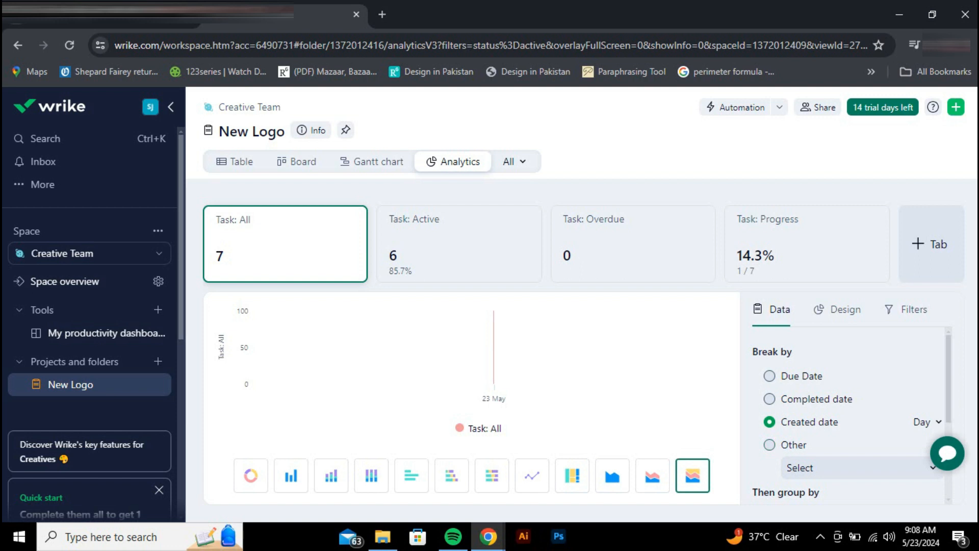
pyautogui.click(770, 399)
pyautogui.click(769, 376)
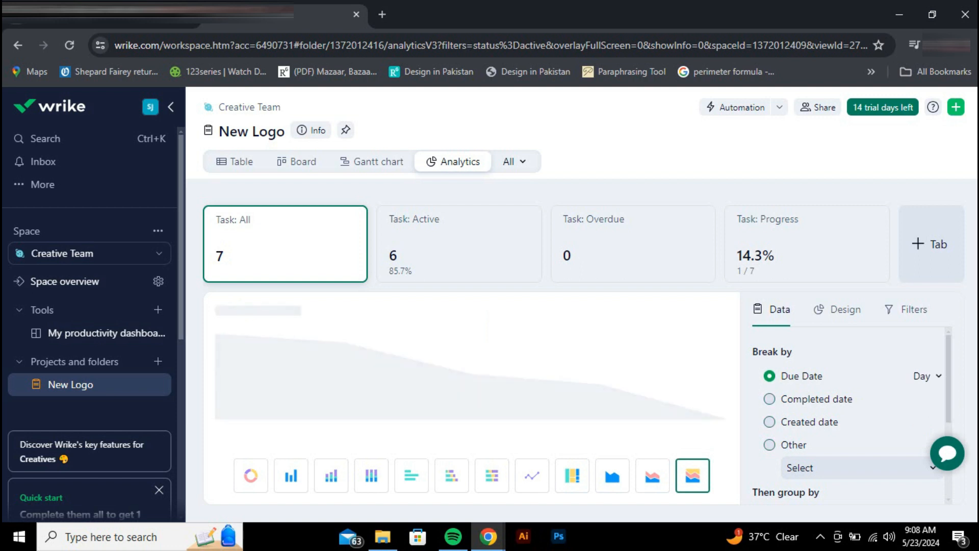
pyautogui.click(291, 475)
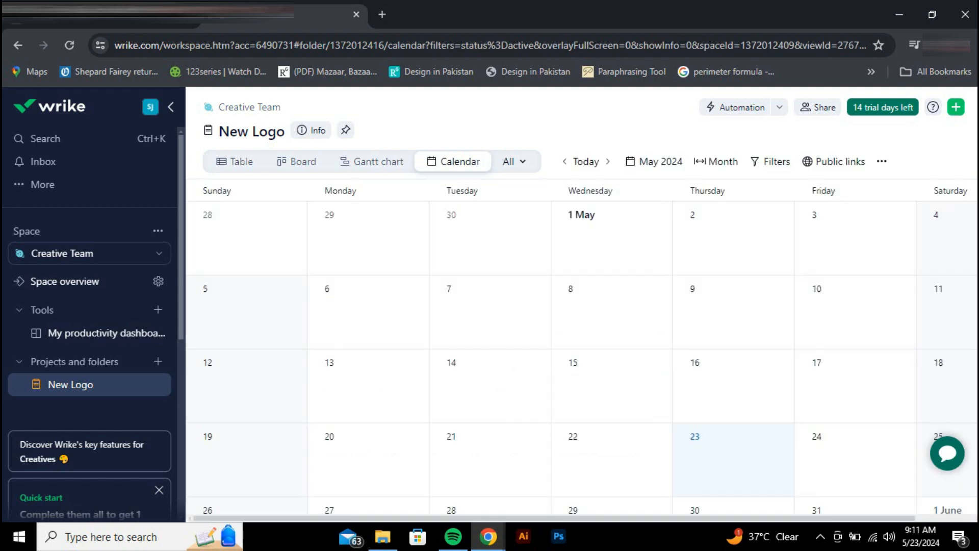
# Create a task named Meeting with the client on June 19, 2024 in the project calendar and close its details.
pyautogui.scroll(-5, 574, 374)
pyautogui.scroll(1, 574, 373)
pyautogui.scroll(-1, 573, 373)
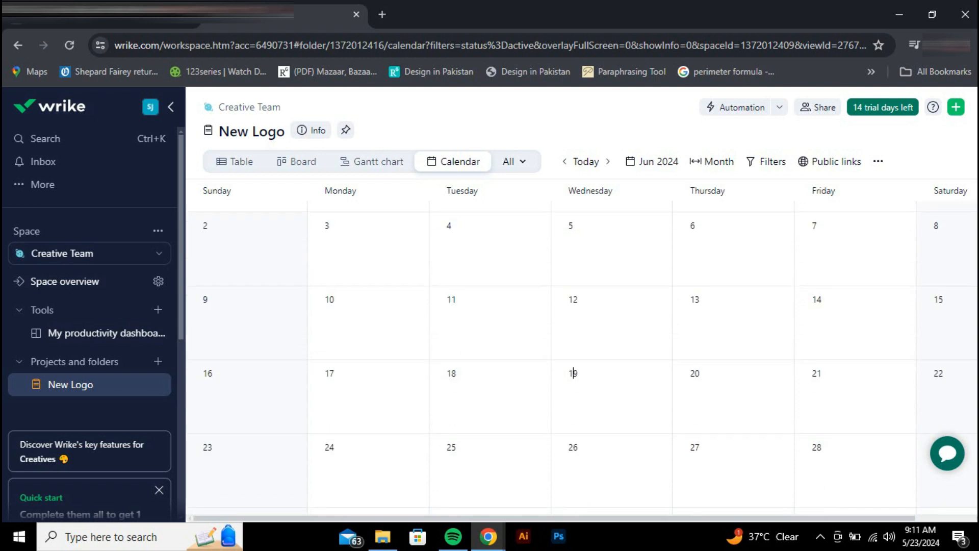
pyautogui.click(573, 374)
pyautogui.click(911, 385)
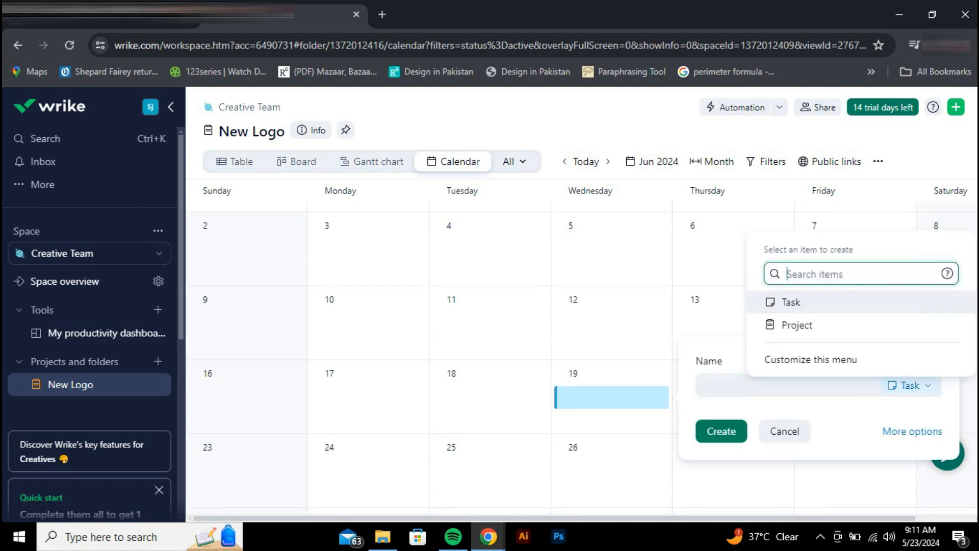
pyautogui.click(910, 386)
pyautogui.write('Meeting with the client')
pyautogui.press('Return')
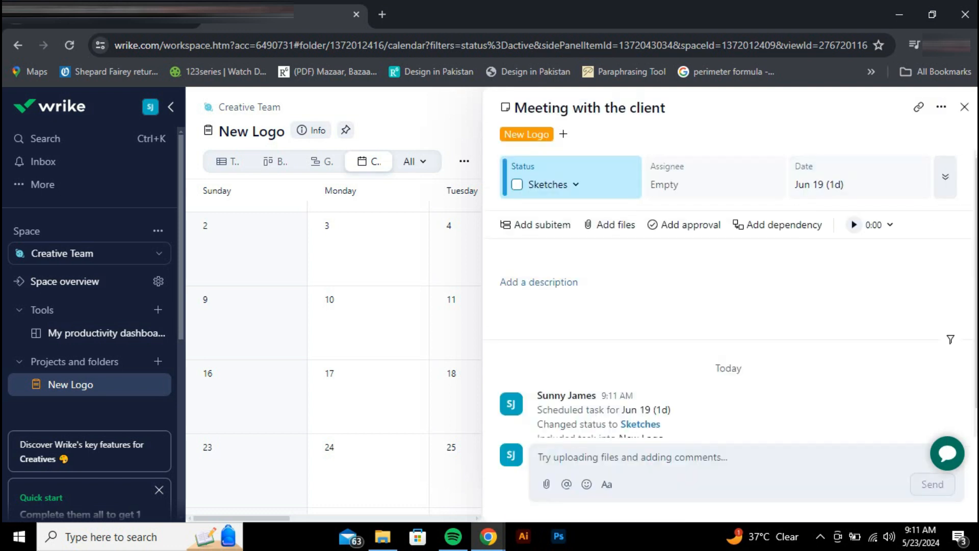
pyautogui.click(964, 107)
# Open the project's Gantt chart and view the timeline with the task list collapsed, restoring the list when done.
pyautogui.click(373, 162)
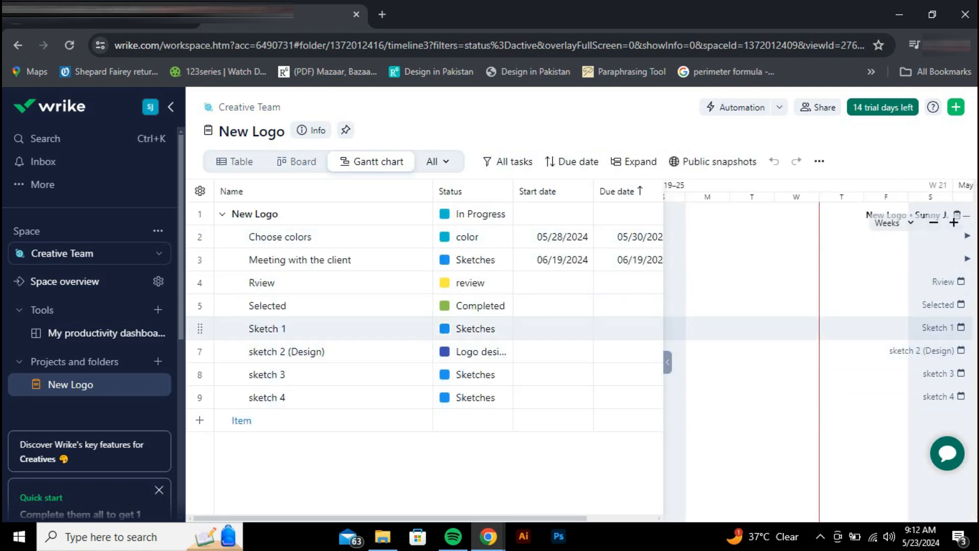
pyautogui.click(667, 362)
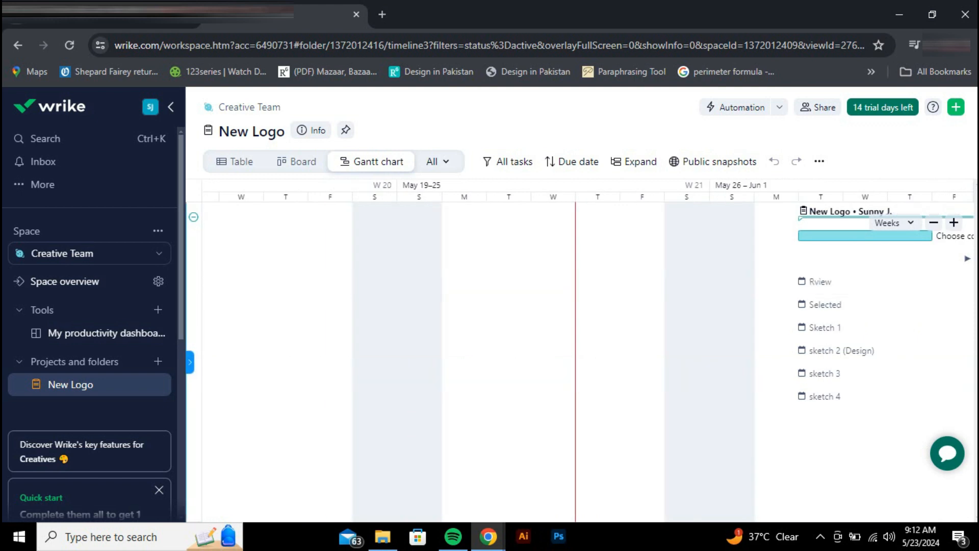
pyautogui.click(190, 362)
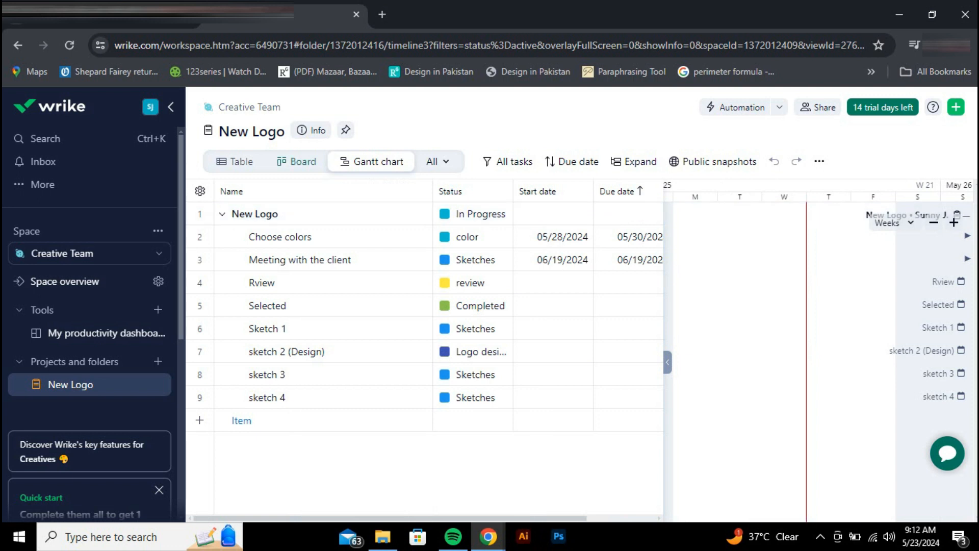
# Check the task cards on the Board, and return to the Gantt chart to look at its view options.
pyautogui.click(298, 161)
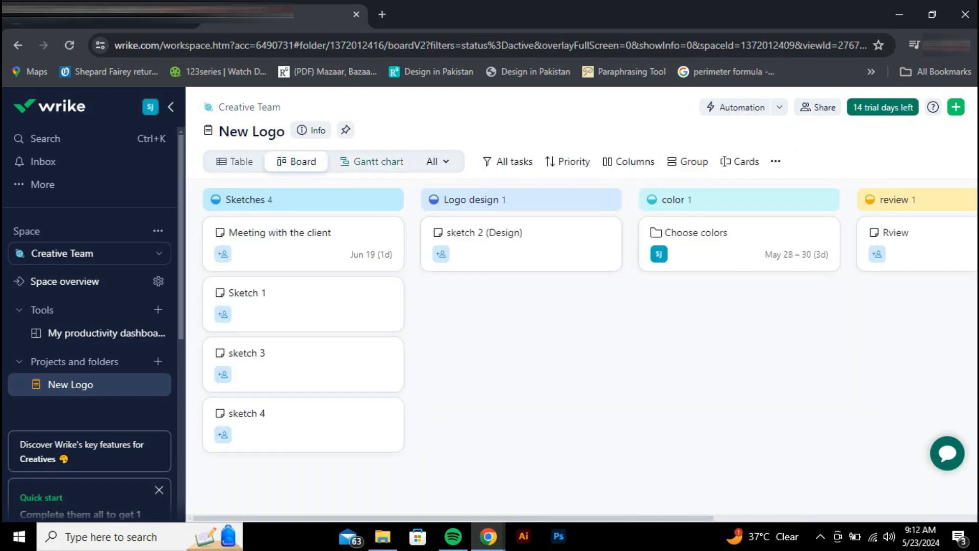
pyautogui.click(373, 161)
pyautogui.click(405, 162)
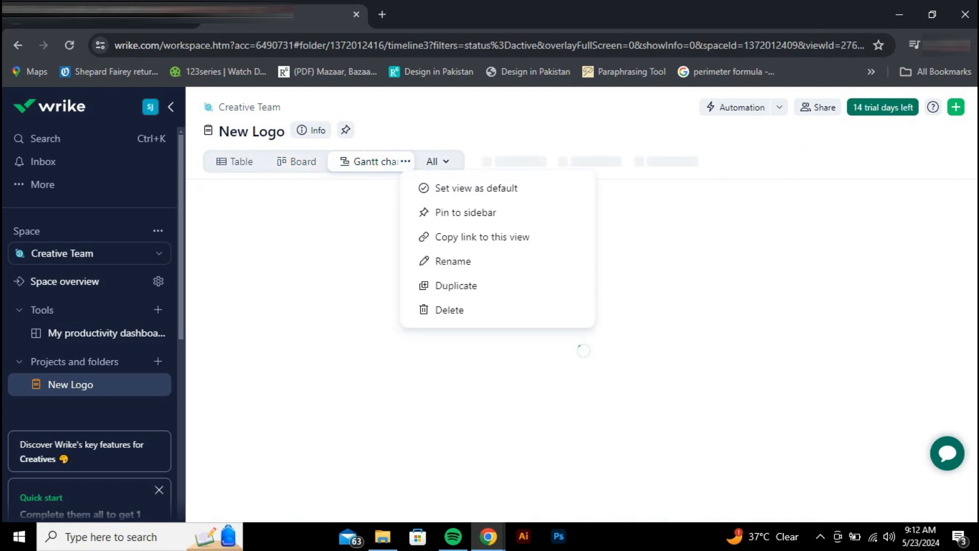
pyautogui.click(406, 161)
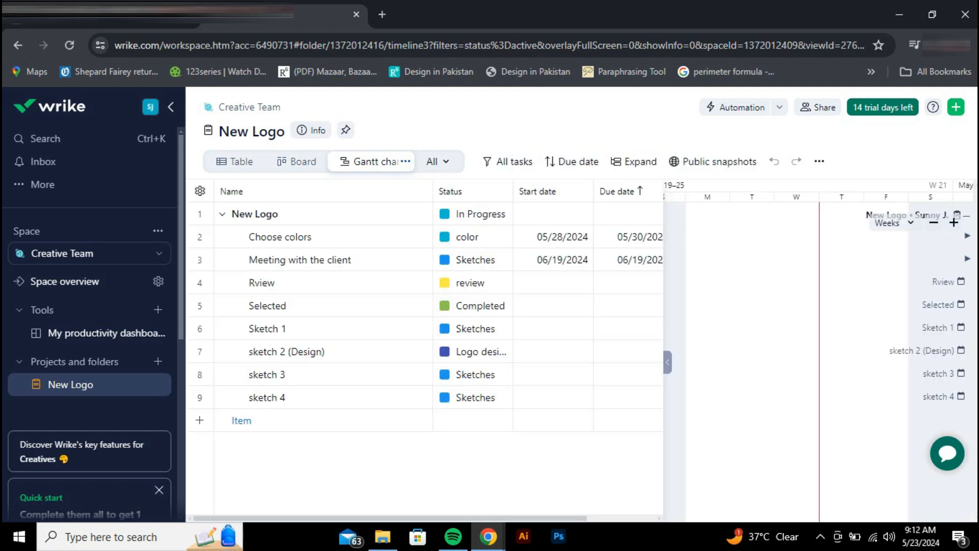
# Open the Table view and examine the tasks' assignee, status, due date, budget and impact.
pyautogui.click(235, 162)
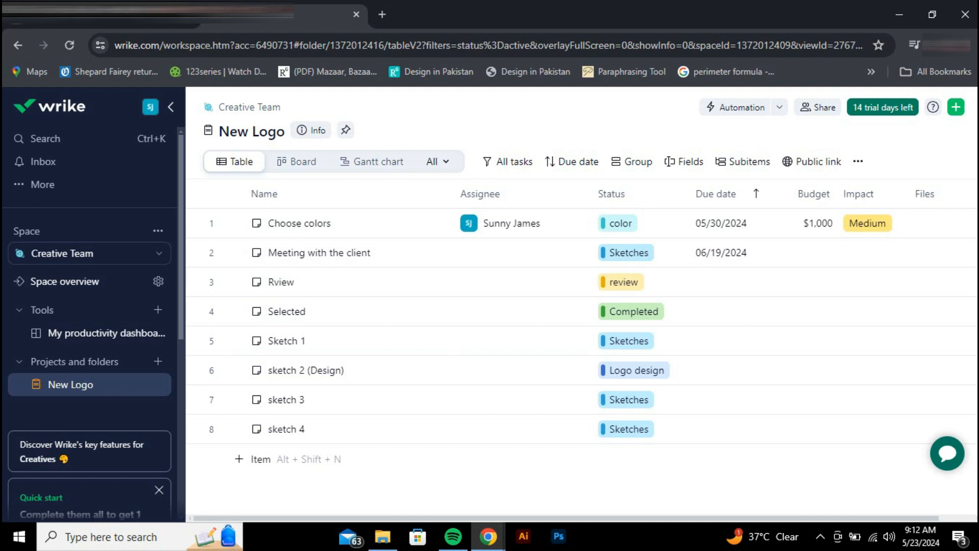
pyautogui.moveTo(504, 223)
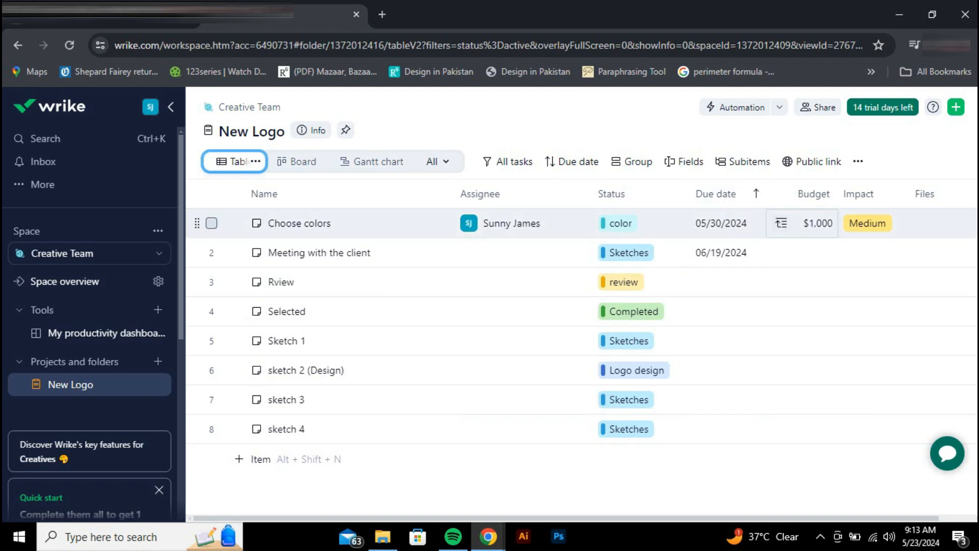
pyautogui.click(780, 252)
pyautogui.press('Escape')
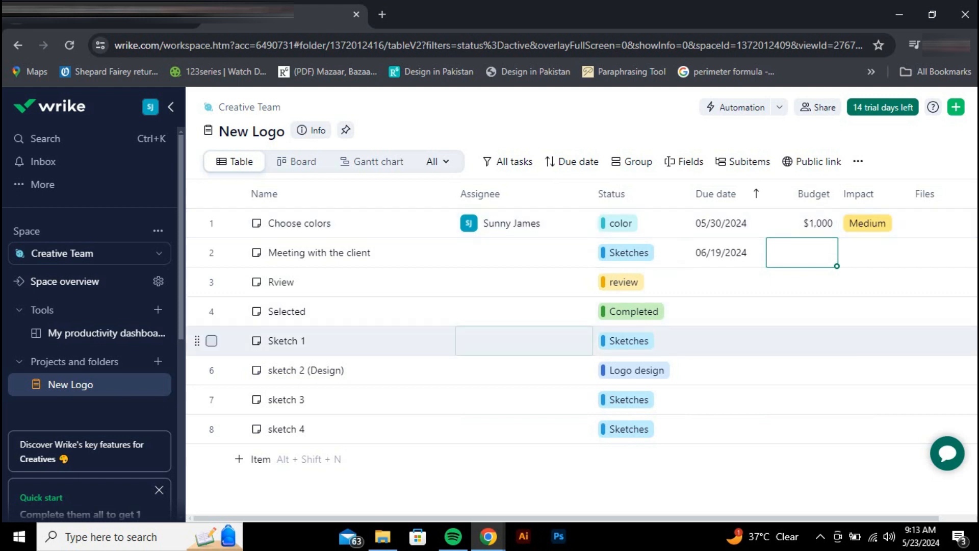
# Start an invitation for team members and add the Creative Team space as its welcome item.
pyautogui.click(89, 254)
pyautogui.scroll(-5, 90, 306)
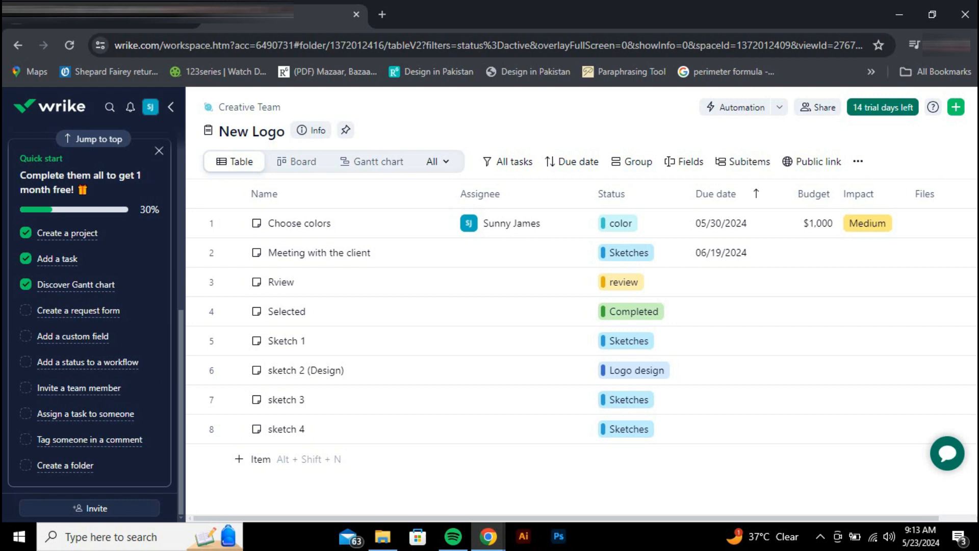
pyautogui.click(90, 508)
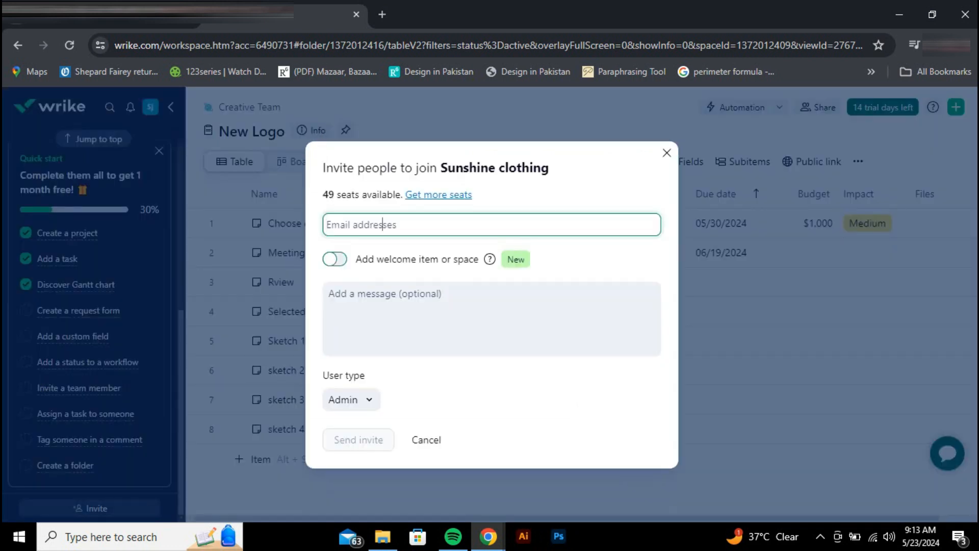
pyautogui.click(335, 259)
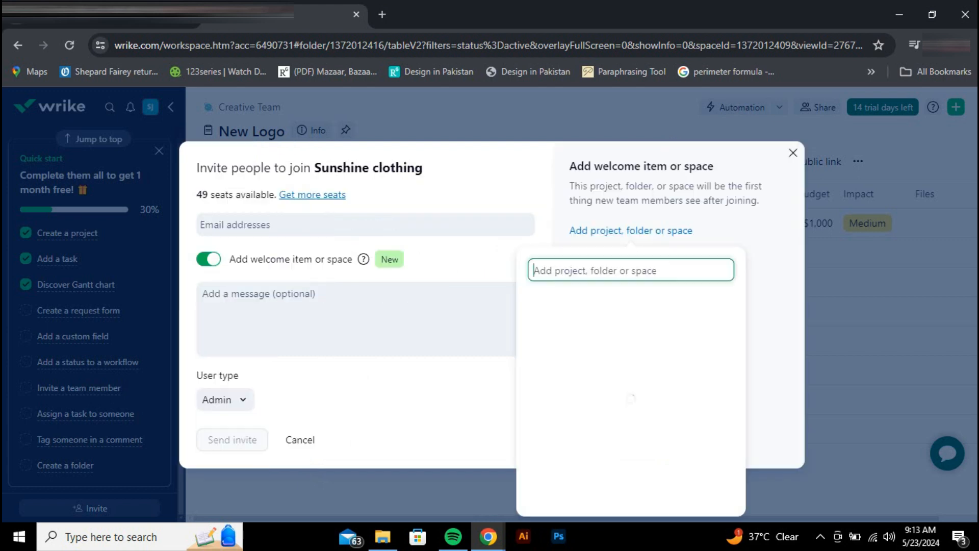
pyautogui.press('Down')
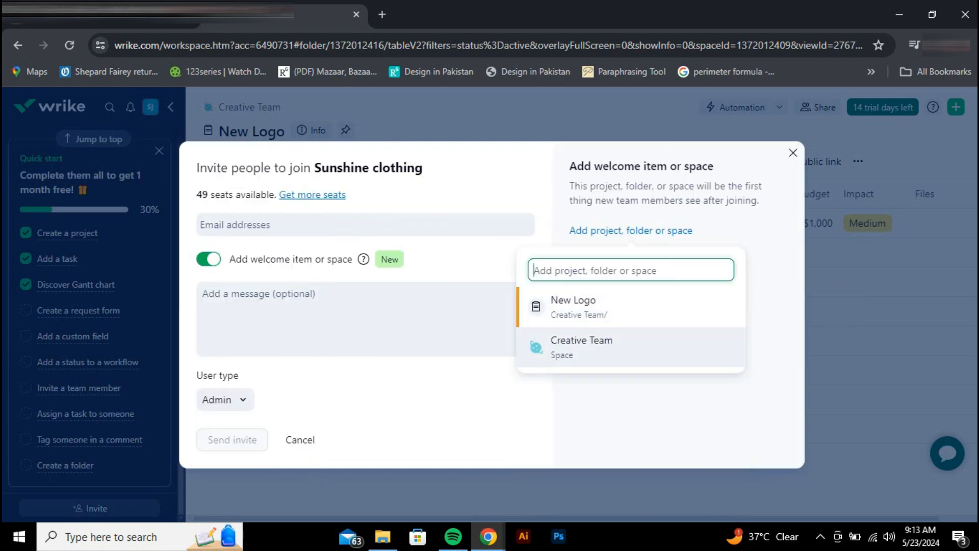
pyautogui.press('Return')
pyautogui.moveTo(606, 230)
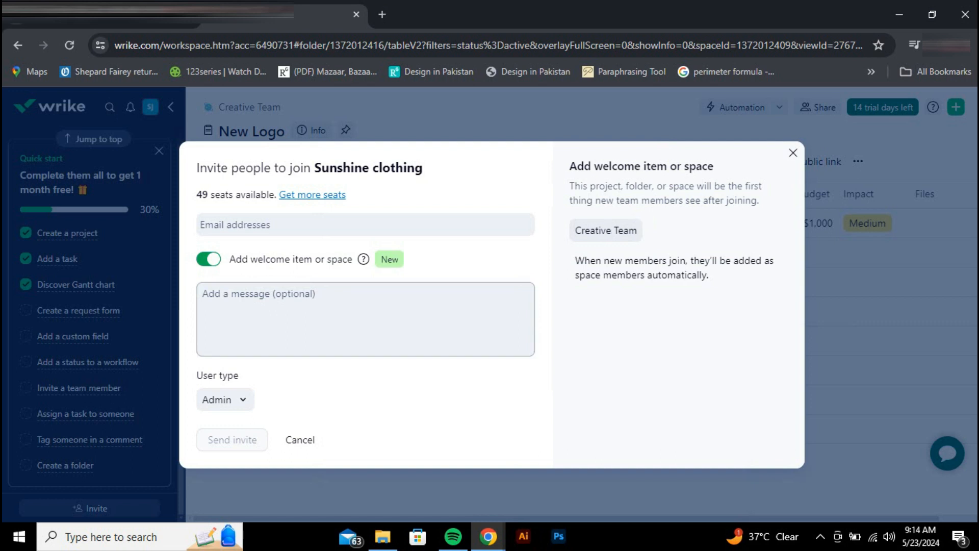
# Examine the invitation's user type choices and its email address and message fields, keeping the Admin type.
pyautogui.click(225, 400)
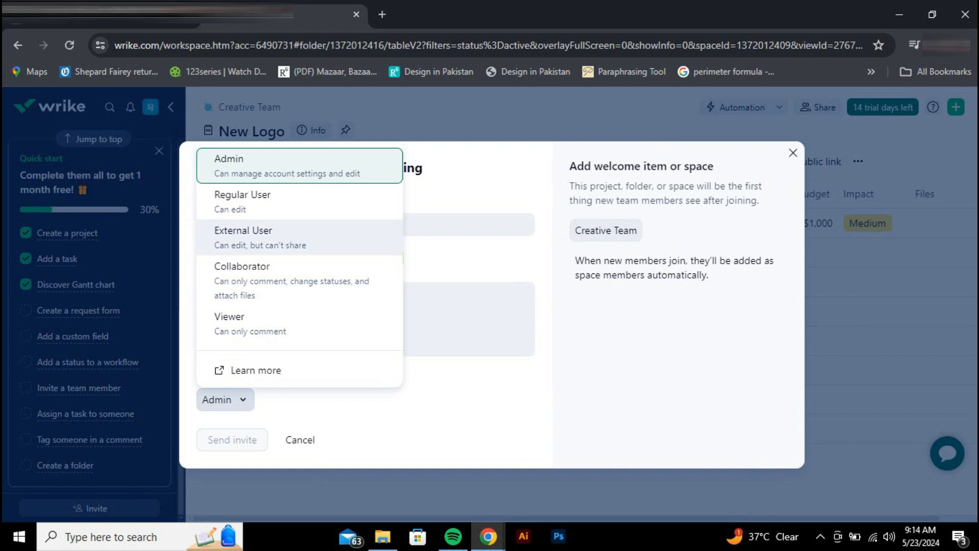
pyautogui.click(225, 399)
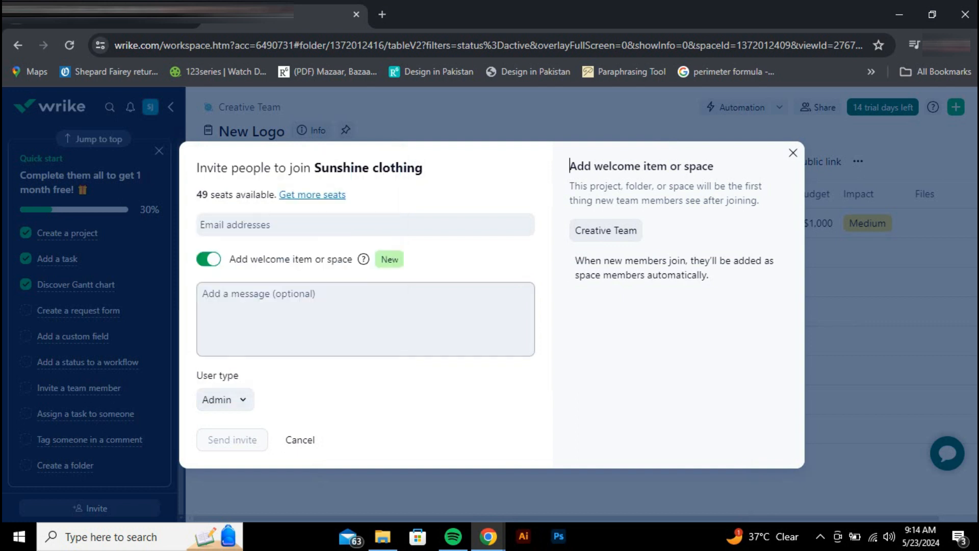
pyautogui.click(365, 225)
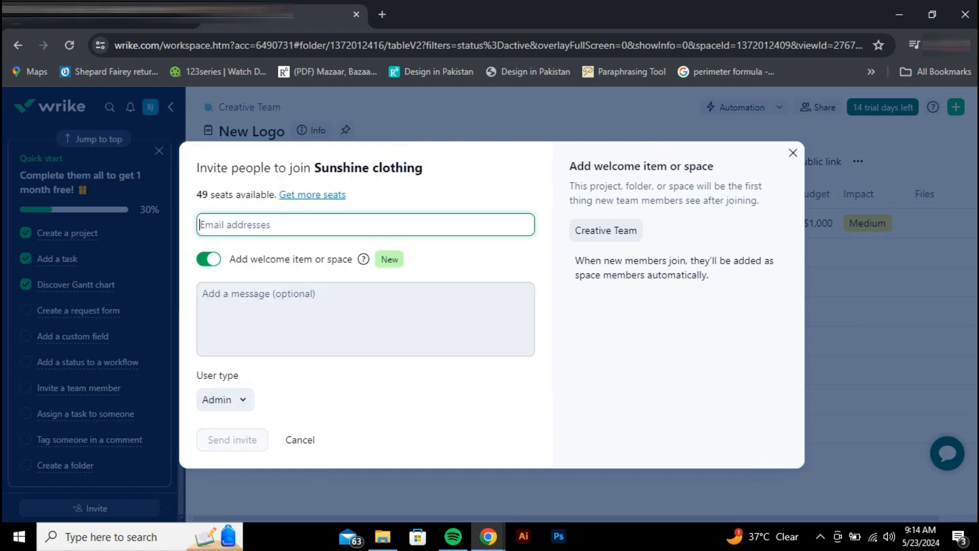
pyautogui.click(337, 320)
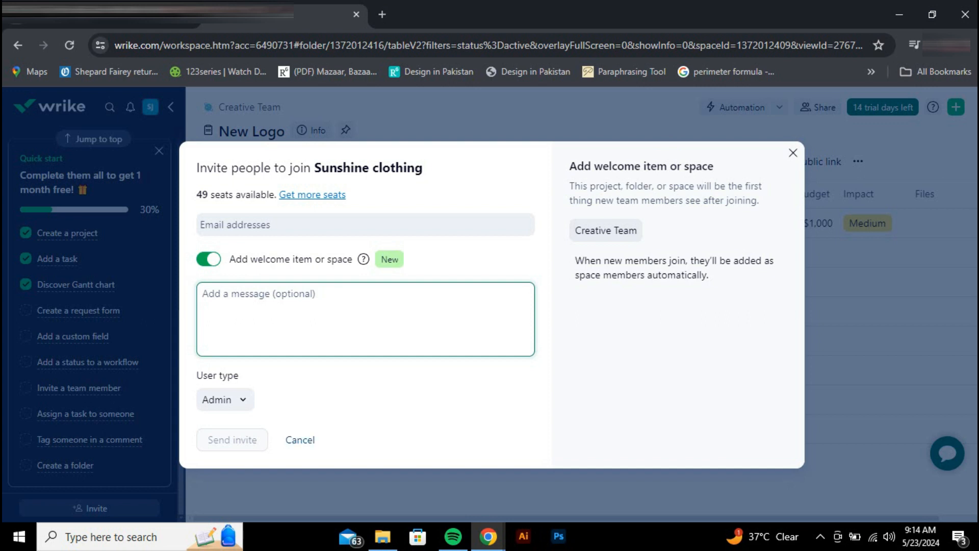
# Close the invitation without sending it, and open Apps & Integrations to browse the recommended integrations.
pyautogui.click(793, 152)
pyautogui.click(150, 107)
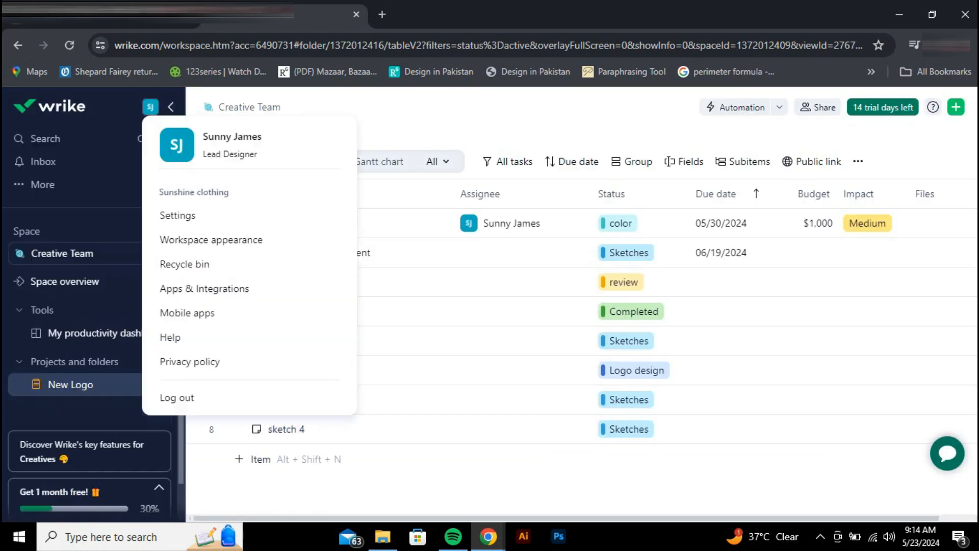
pyautogui.click(204, 288)
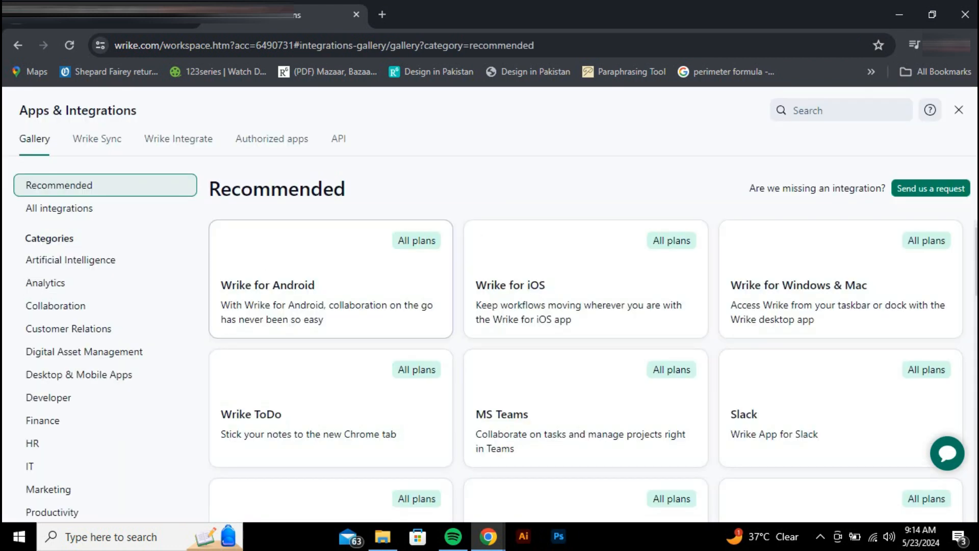
pyautogui.scroll(-3, 585, 342)
pyautogui.scroll(-10, 585, 388)
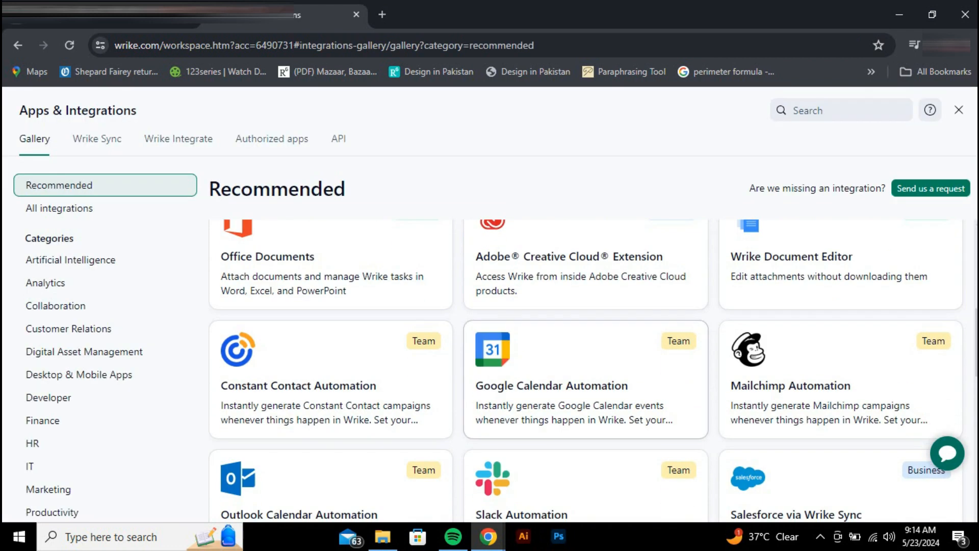
pyautogui.scroll(15, 586, 372)
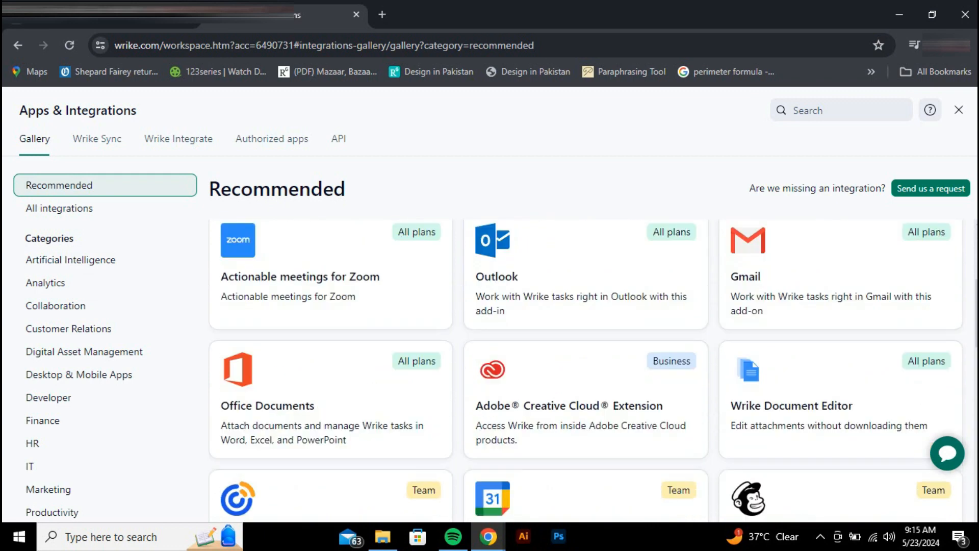
pyautogui.scroll(-6, 586, 372)
pyautogui.scroll(-12, 586, 371)
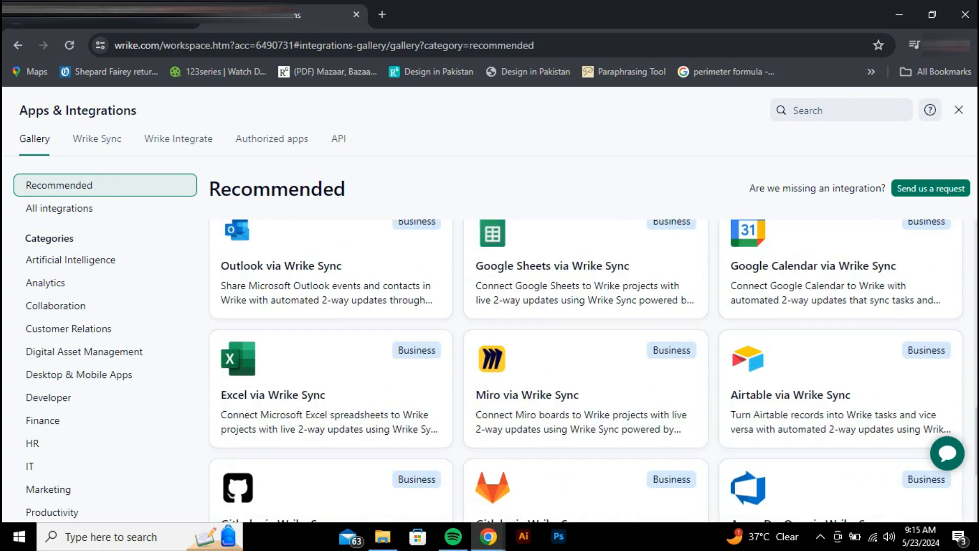
pyautogui.scroll(15, 586, 372)
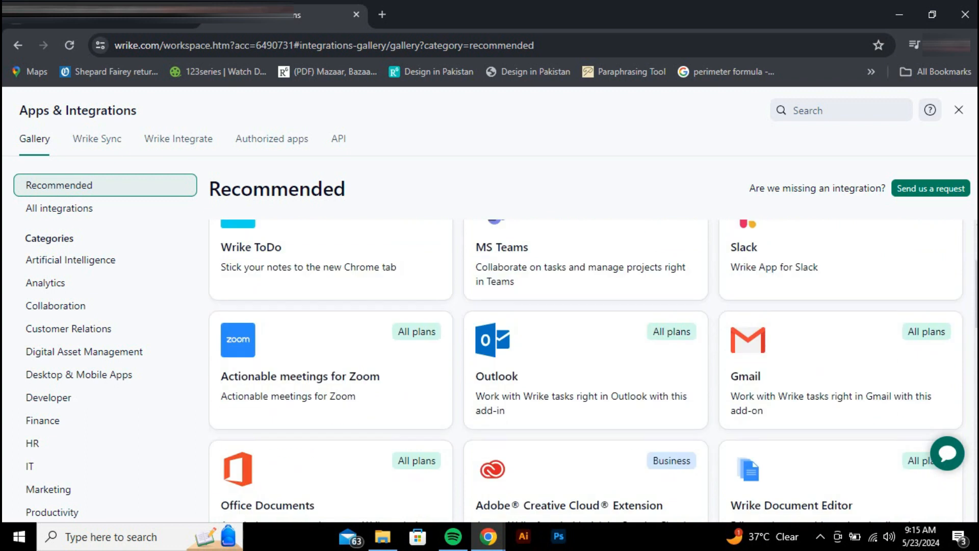
# Review the description, release notes and app settings of Wrike for Windows & Mac, download the Windows version, and close its details.
pyautogui.click(783, 305)
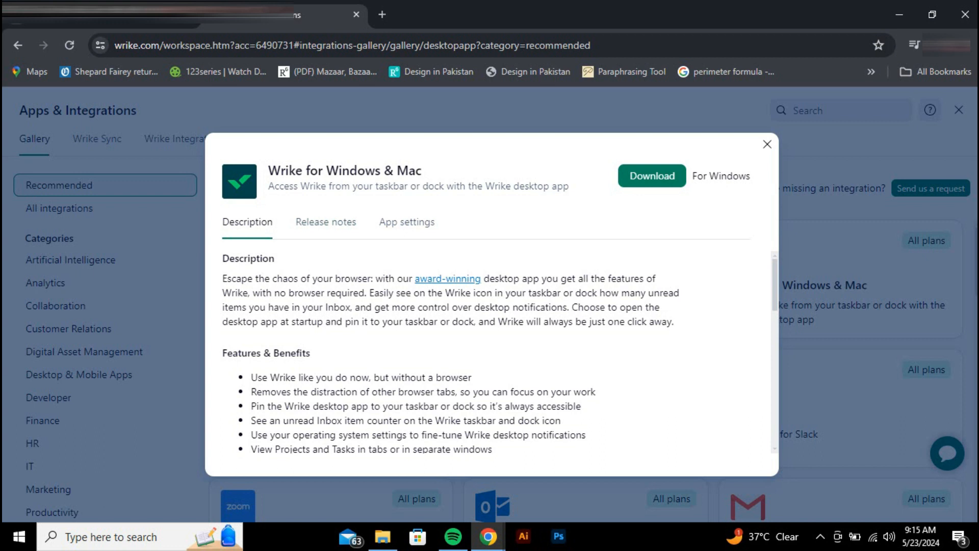
pyautogui.click(326, 222)
pyautogui.click(407, 222)
pyautogui.click(247, 222)
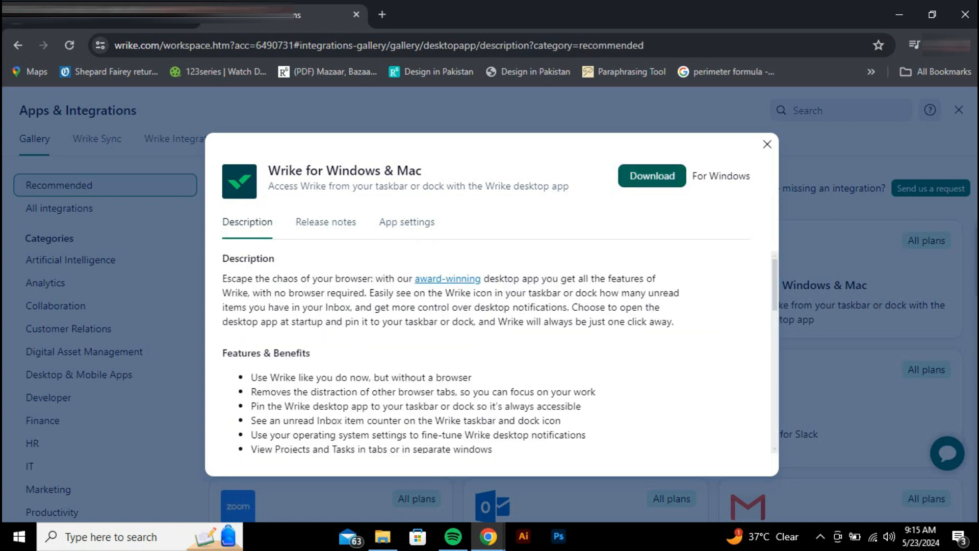
pyautogui.click(652, 175)
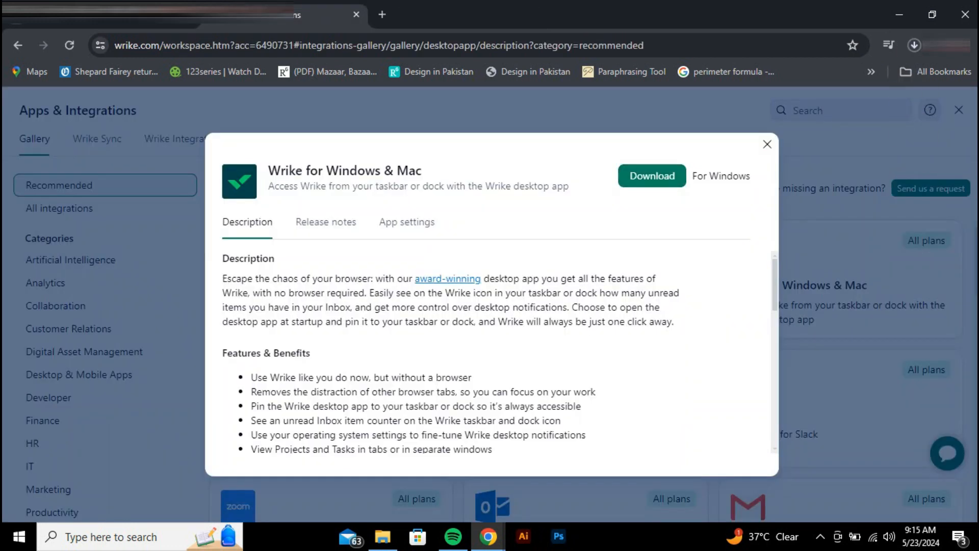
pyautogui.click(767, 144)
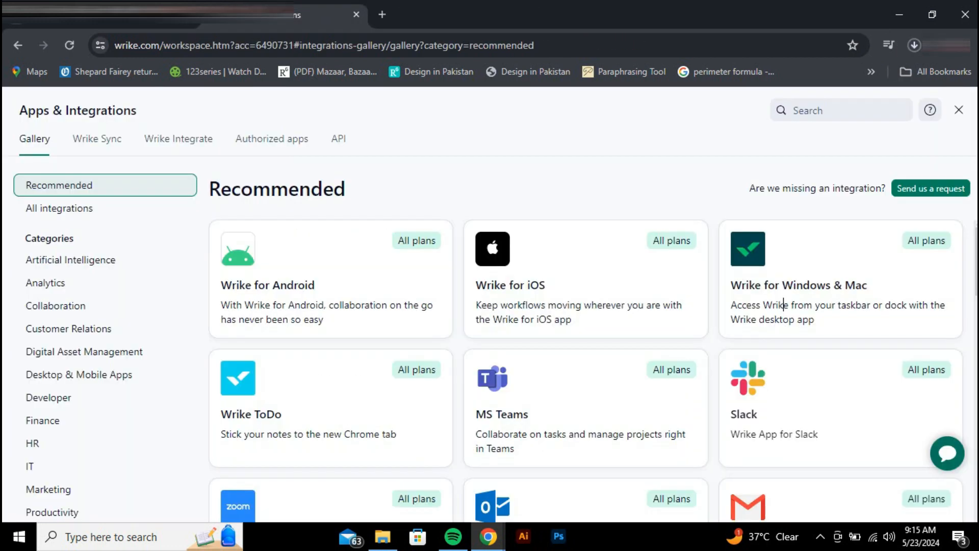